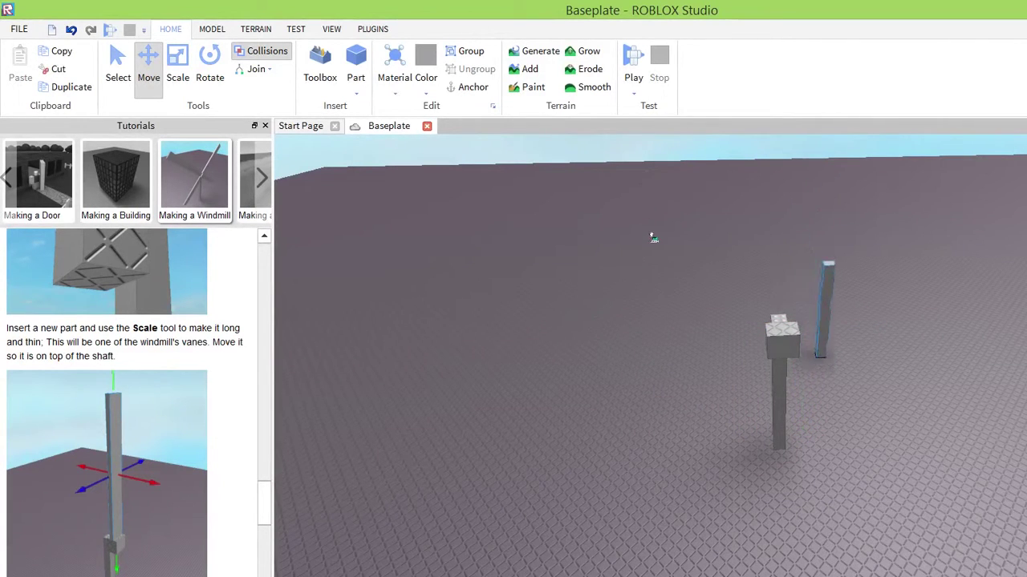
Raise the long vane off the baseplate and move it over the block at the head of the windmill post
{"action": "left_click_drag", "start_coordinate": [654, 188], "coordinate": [676, 109]}
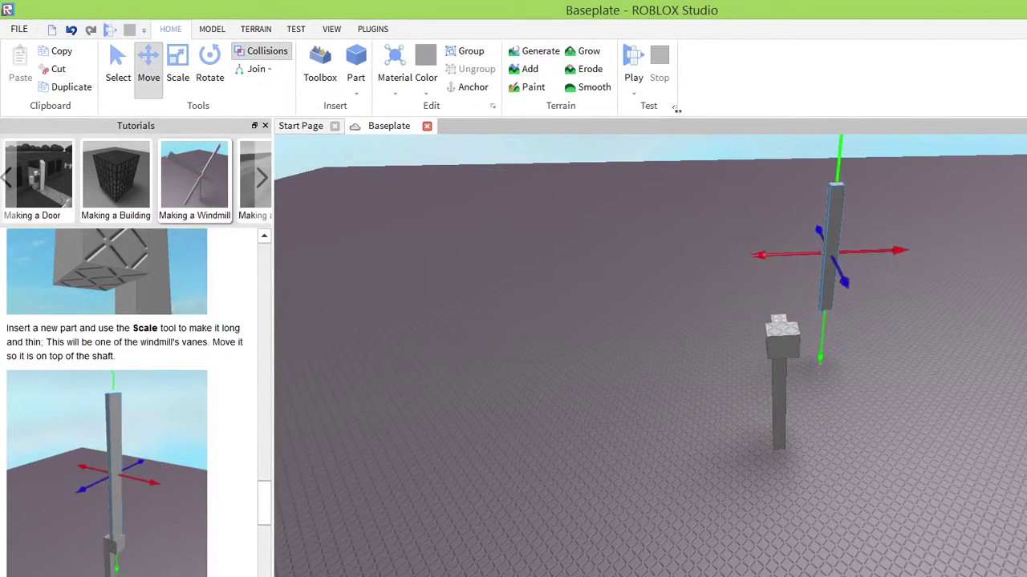
{"action": "left_click_drag", "start_coordinate": [594, 191], "coordinate": [552, 200]}
{"action": "left_click_drag", "start_coordinate": [624, 220], "coordinate": [623, 268]}
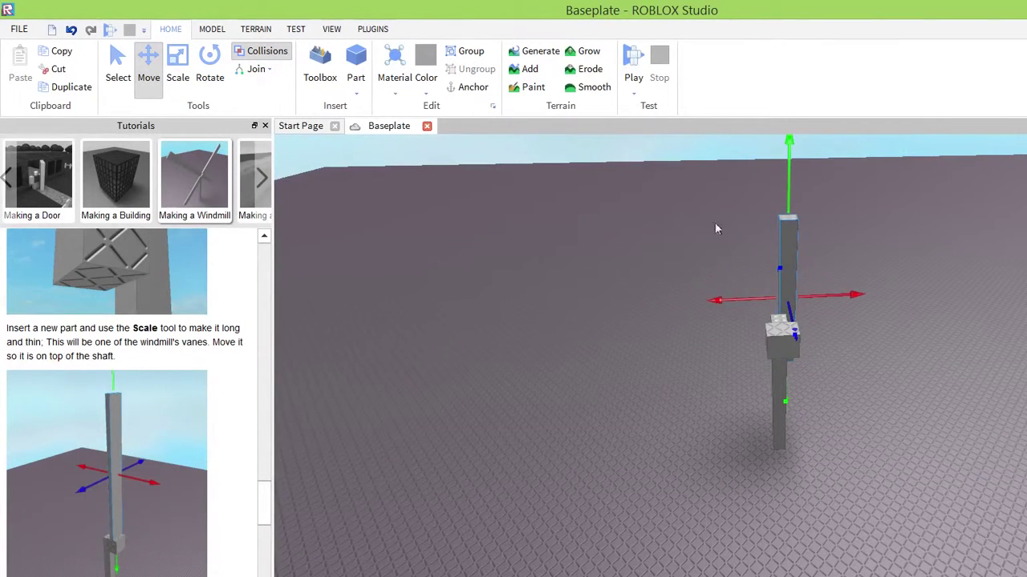
{"action": "scroll", "coordinate": [689, 205], "scroll_direction": "down", "scroll_amount": 1}
{"action": "left_click_drag", "start_coordinate": [615, 188], "coordinate": [639, 103]}
{"action": "left_click_drag", "start_coordinate": [628, 211], "coordinate": [636, 241]}
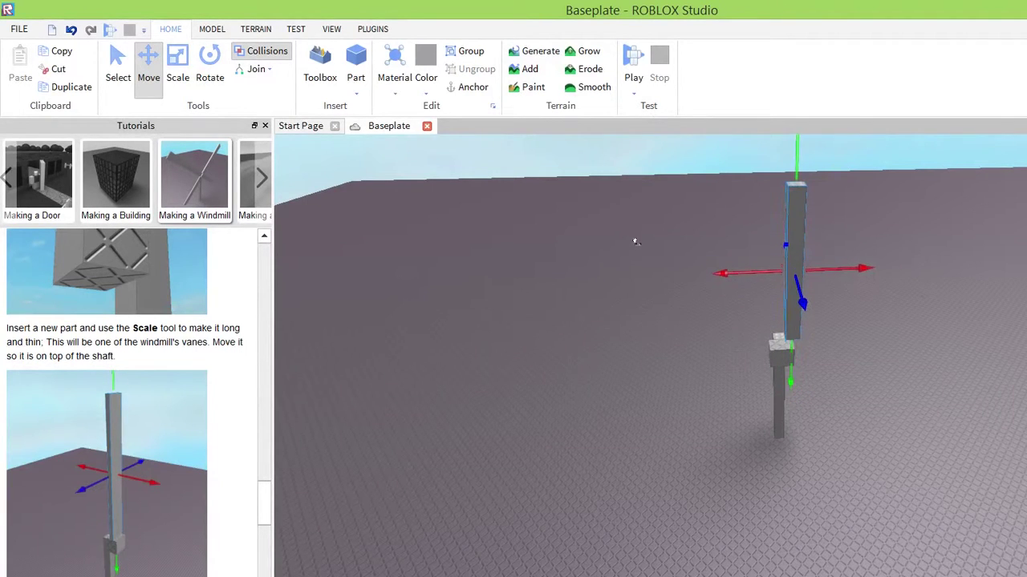
Align the upright vane on top of the shaft block from both the side and the front
{"action": "right_click_drag", "start_coordinate": [817, 311], "coordinate": [817, 312]}
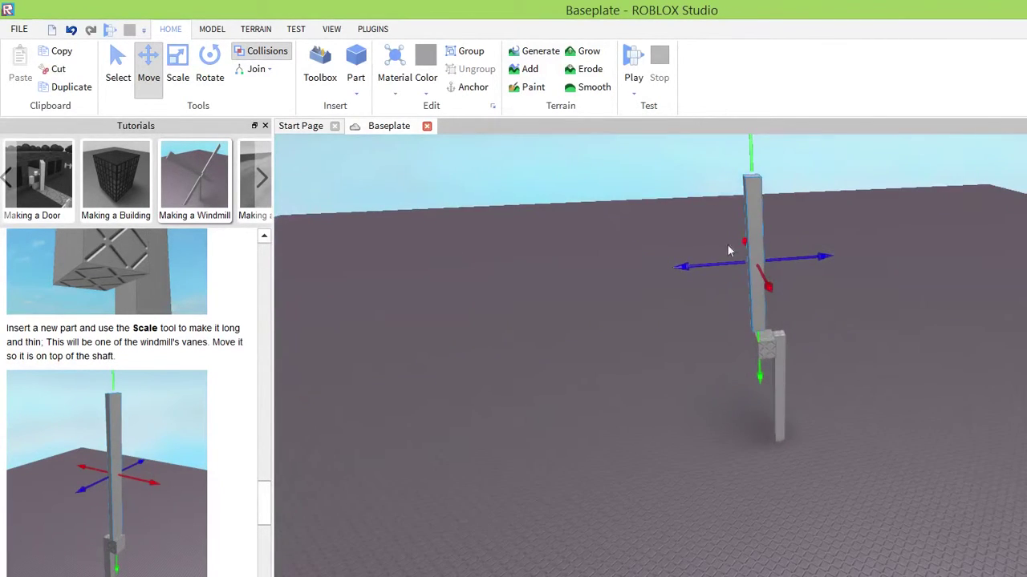
{"action": "left_click_drag", "start_coordinate": [650, 195], "coordinate": [659, 197]}
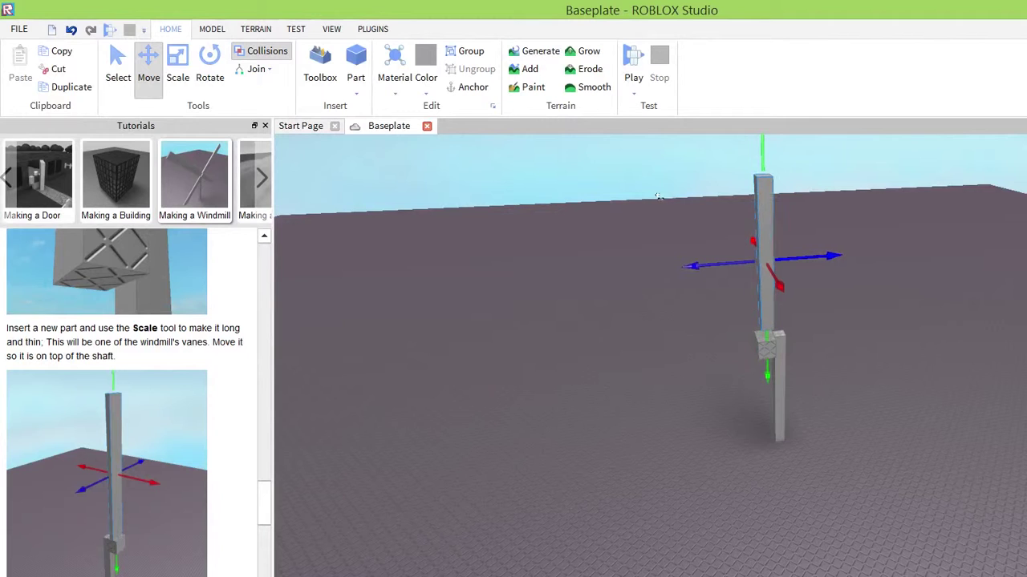
{"action": "scroll", "coordinate": [719, 352], "scroll_direction": "up", "scroll_amount": 3}
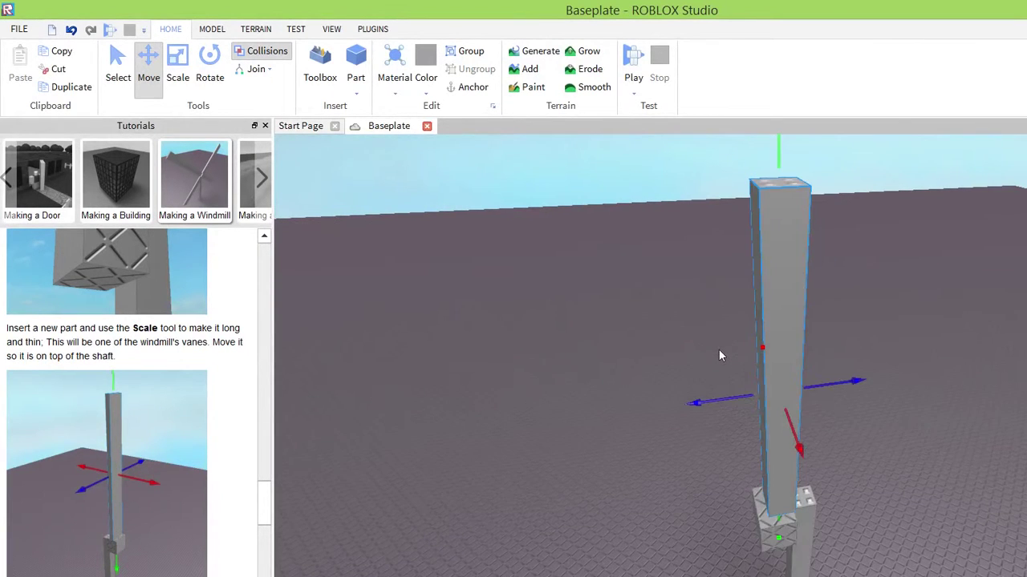
{"action": "right_click_drag", "start_coordinate": [741, 385], "coordinate": [744, 389]}
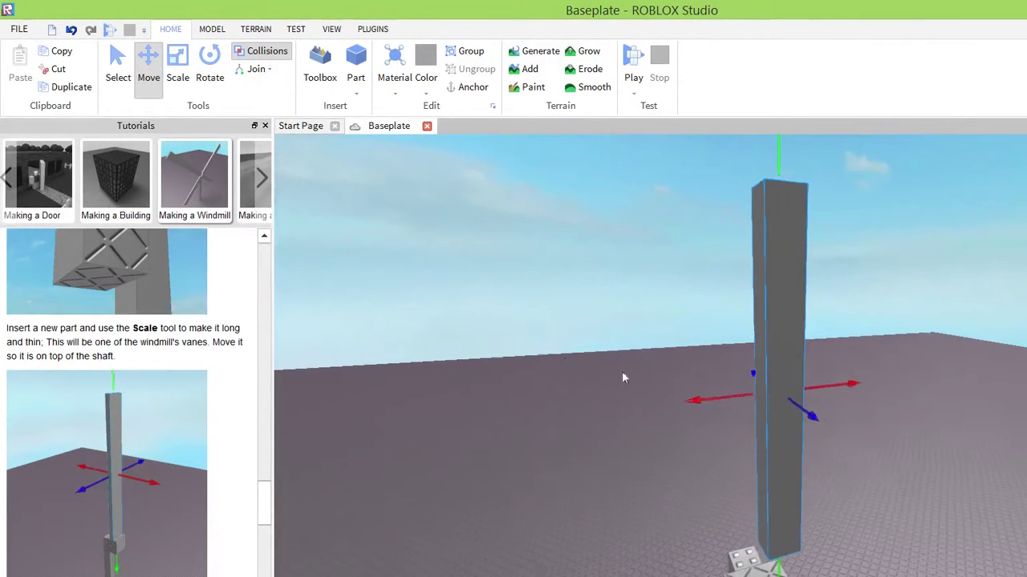
{"action": "left_click_drag", "start_coordinate": [542, 312], "coordinate": [518, 313]}
{"action": "right_click_drag", "start_coordinate": [715, 399], "coordinate": [715, 399]}
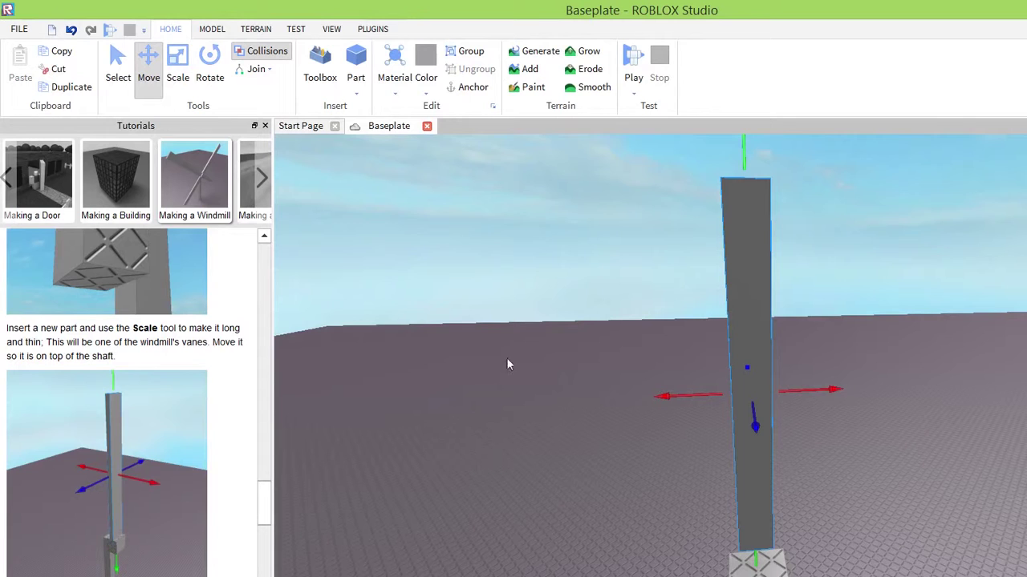
{"action": "left_click_drag", "start_coordinate": [583, 116], "coordinate": [586, 175]}
{"action": "right_click_drag", "start_coordinate": [758, 429], "coordinate": [758, 429]}
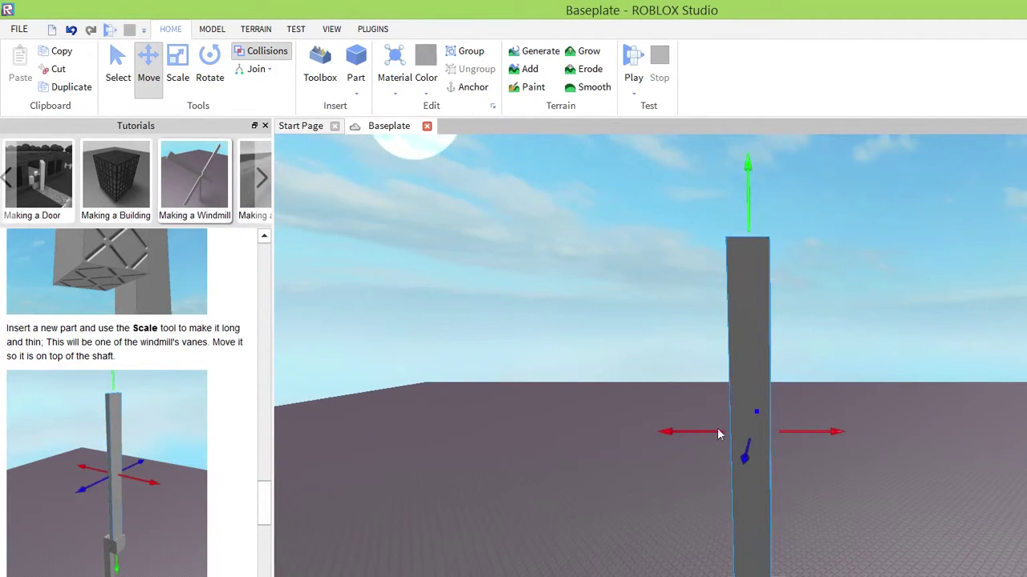
Read the windmill tutorial's instructions on copying the vane beneath the shaft and rotating further copies for the sides
{"action": "scroll", "coordinate": [212, 414], "scroll_direction": "down", "scroll_amount": 3}
{"action": "scroll", "coordinate": [213, 425], "scroll_direction": "down", "scroll_amount": 3}
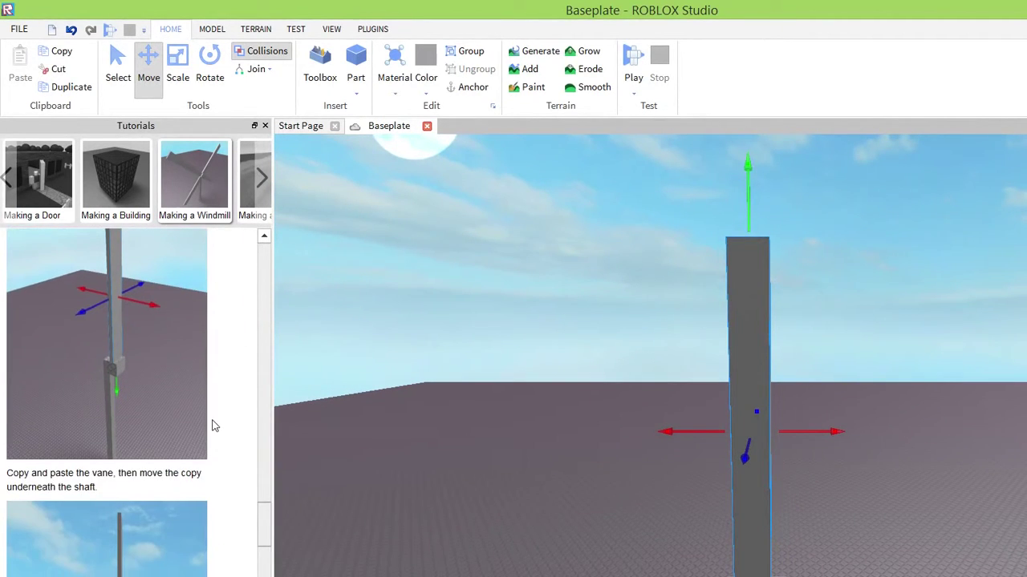
{"action": "scroll", "coordinate": [214, 437], "scroll_direction": "down", "scroll_amount": 2}
{"action": "scroll", "coordinate": [213, 442], "scroll_direction": "down", "scroll_amount": 5}
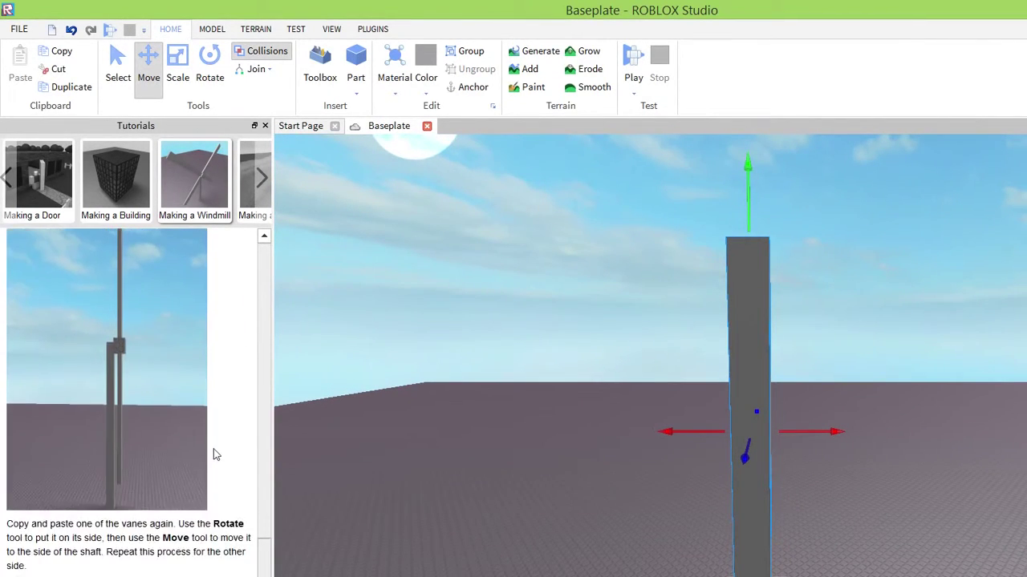
{"action": "scroll", "coordinate": [217, 469], "scroll_direction": "down", "scroll_amount": 3}
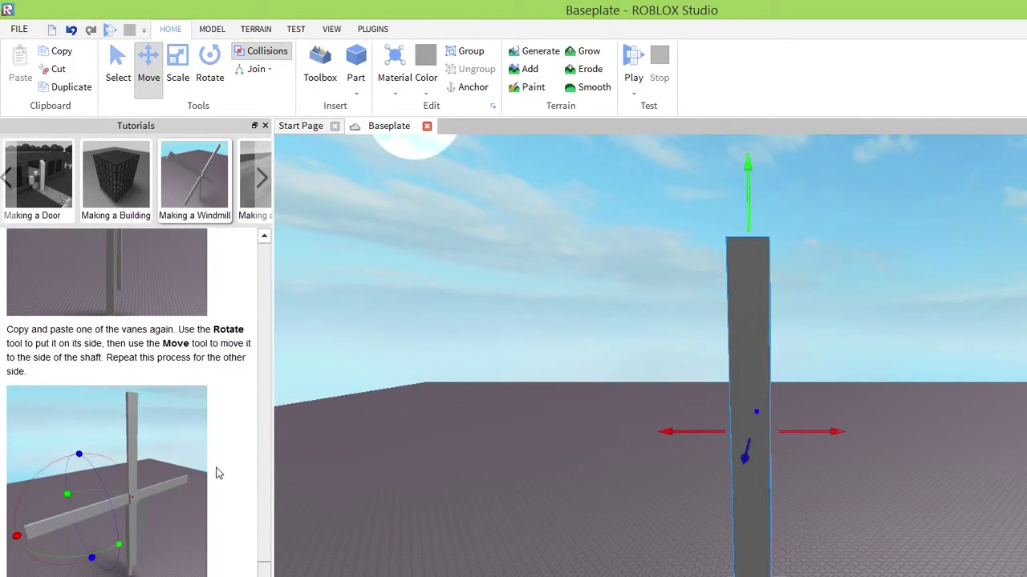
{"action": "right_click_drag", "start_coordinate": [748, 408], "coordinate": [737, 426]}
{"action": "scroll", "coordinate": [747, 408], "scroll_direction": "down", "scroll_amount": 4}
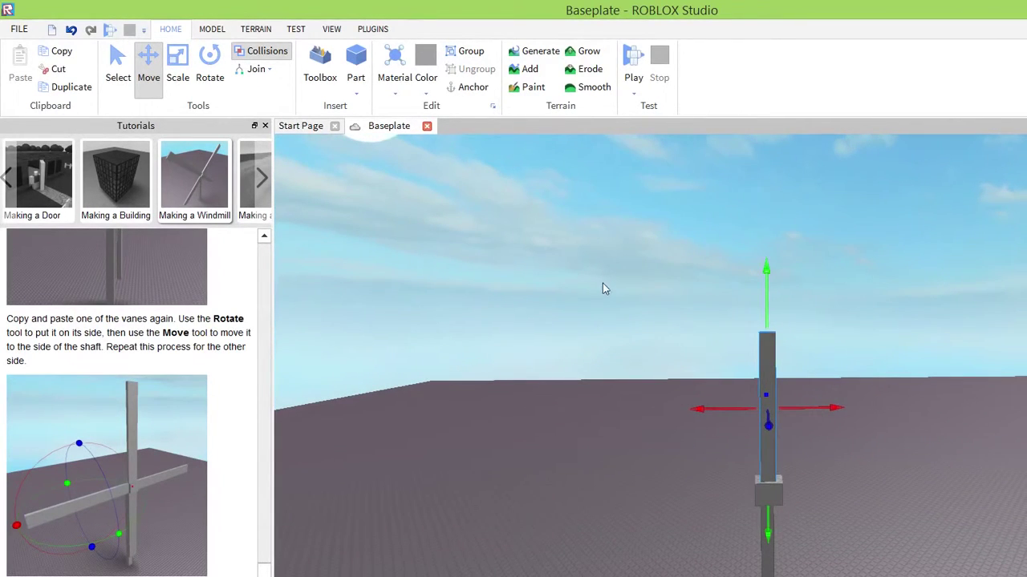
Shorten the upright vane above the shaft with the Scale tool, bringing its upper end down
{"action": "left_click", "coordinate": [720, 462]}
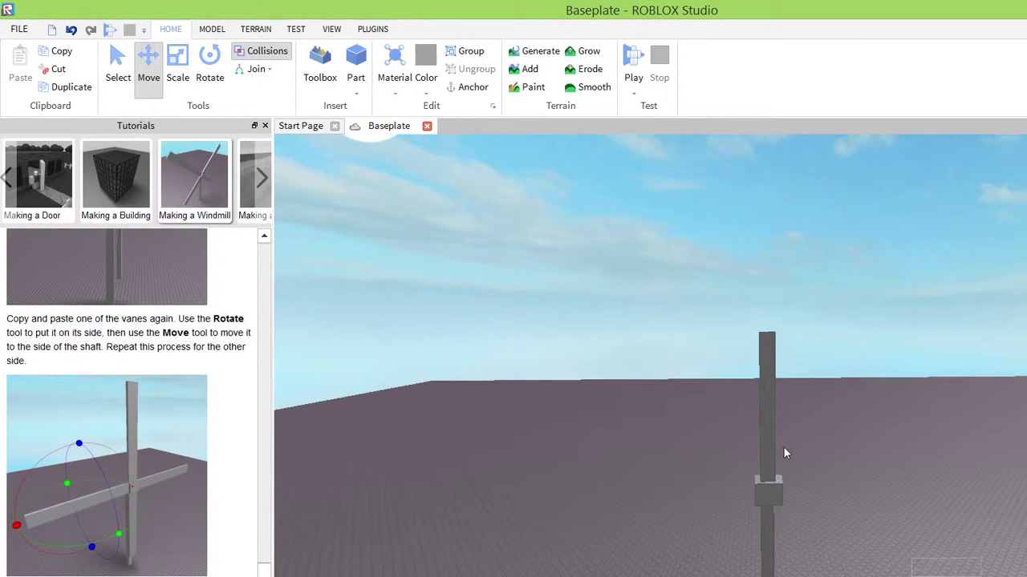
{"action": "left_click", "coordinate": [601, 336]}
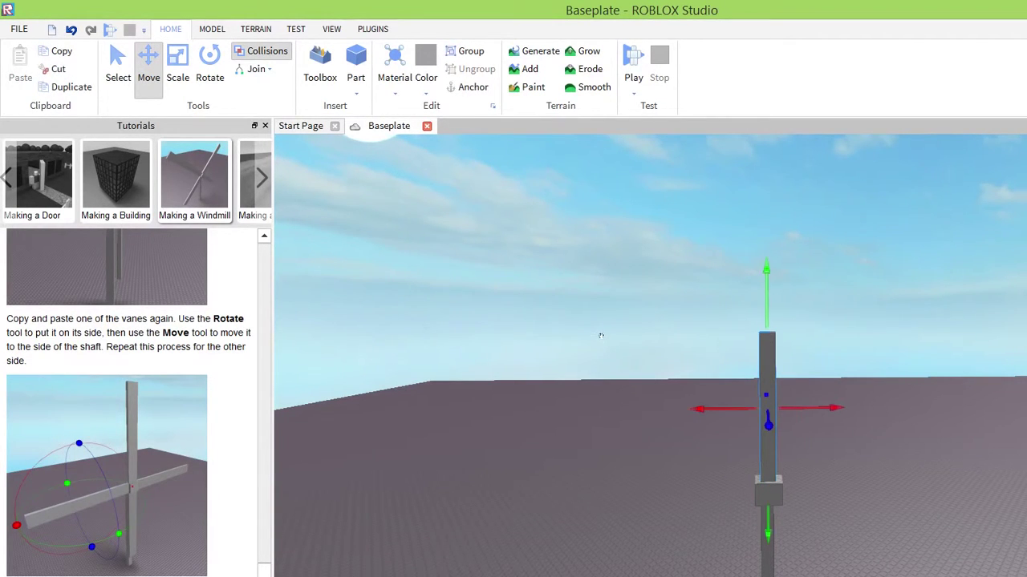
{"action": "left_click", "coordinate": [176, 62]}
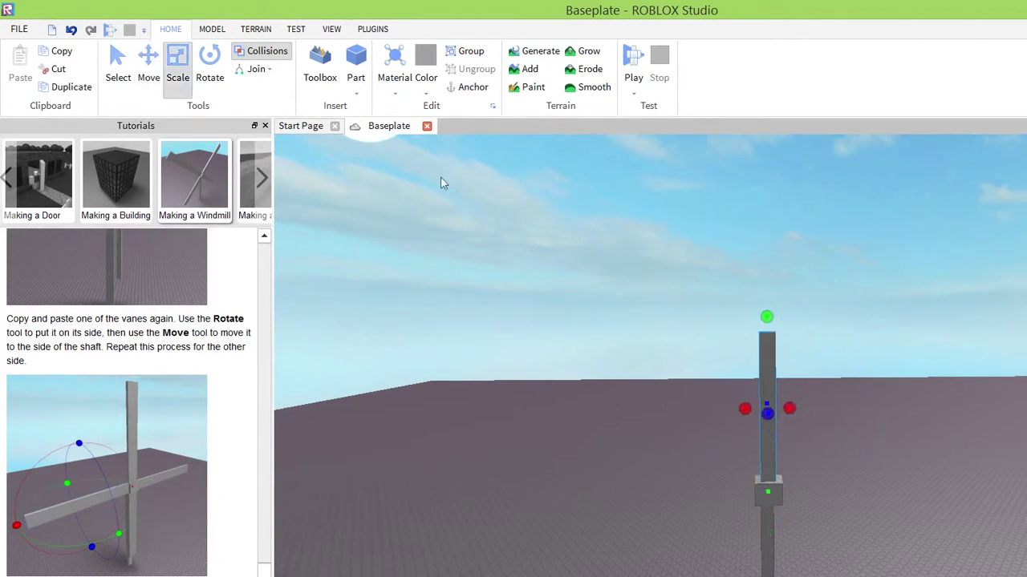
{"action": "left_click_drag", "start_coordinate": [601, 243], "coordinate": [611, 288]}
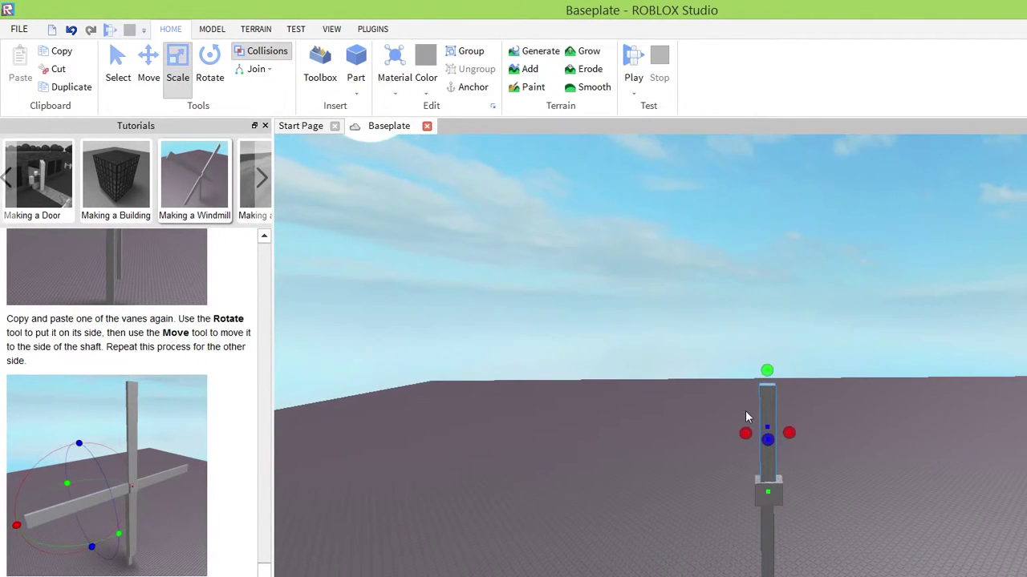
{"action": "left_click", "coordinate": [707, 395]}
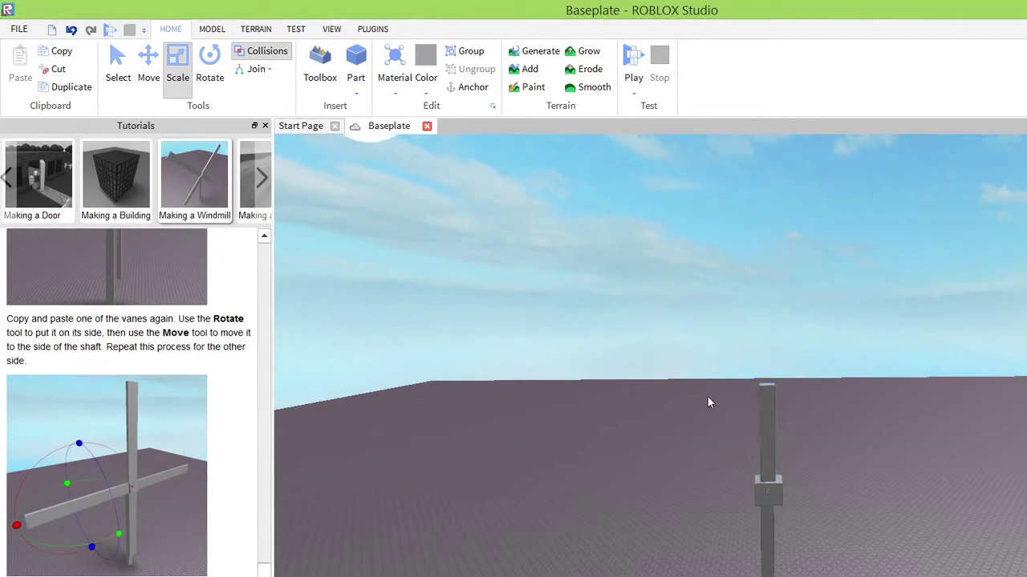
{"action": "left_click", "coordinate": [606, 343]}
Copy the shortened vane and paste three copies, standing them in a row on the baseplate beside the windmill
{"action": "left_click", "coordinate": [56, 51]}
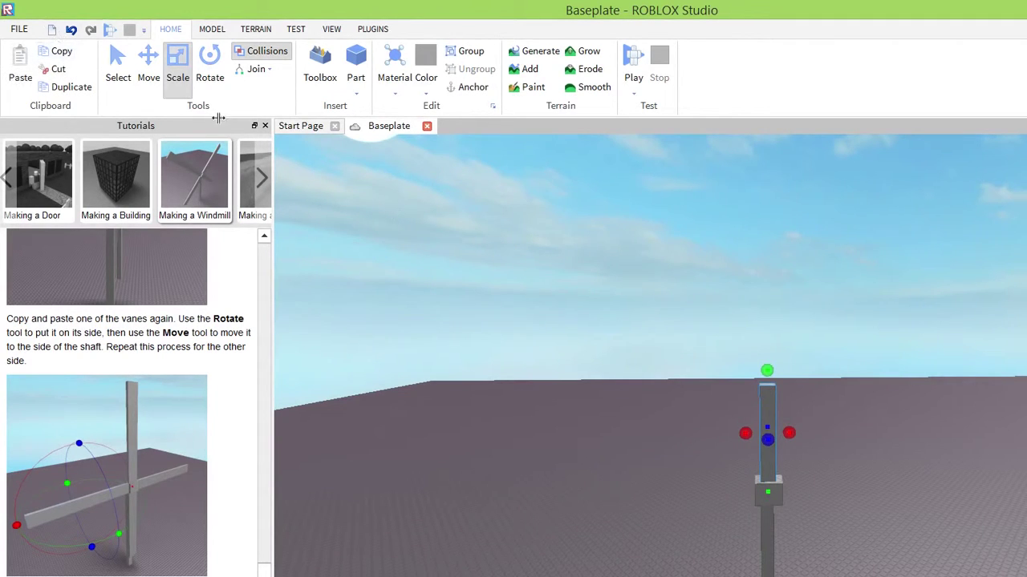
{"action": "left_click", "coordinate": [20, 70]}
{"action": "left_click_drag", "start_coordinate": [604, 247], "coordinate": [476, 433]}
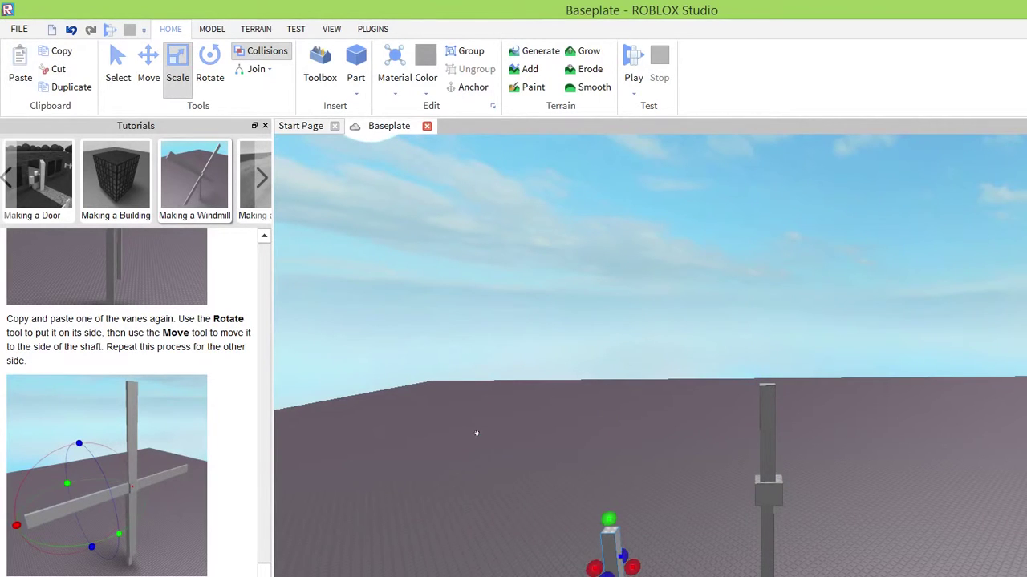
{"action": "left_click", "coordinate": [18, 73]}
{"action": "left_click_drag", "start_coordinate": [482, 376], "coordinate": [437, 440]}
{"action": "left_click", "coordinate": [20, 65]}
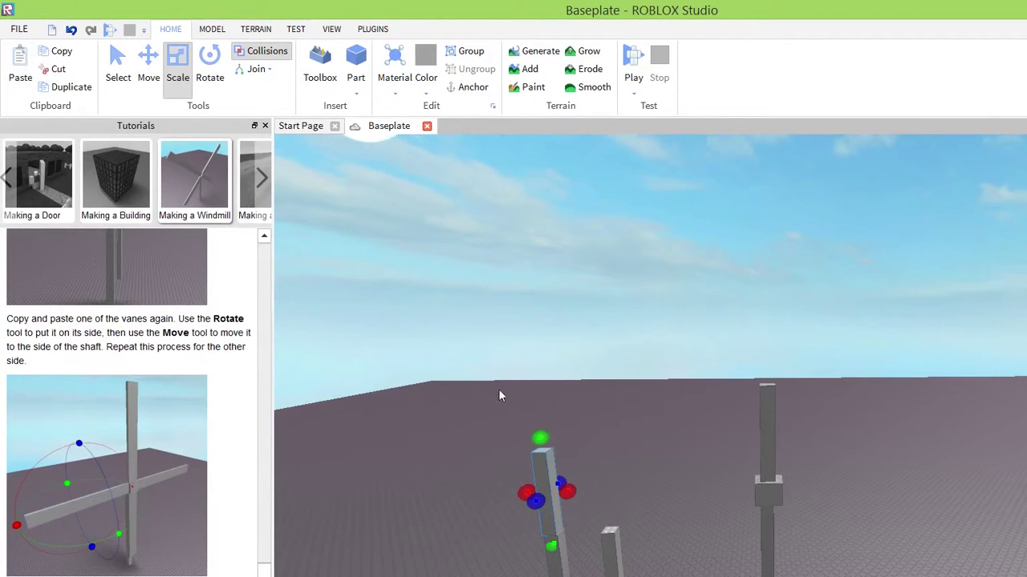
{"action": "left_click_drag", "start_coordinate": [547, 480], "coordinate": [395, 445]}
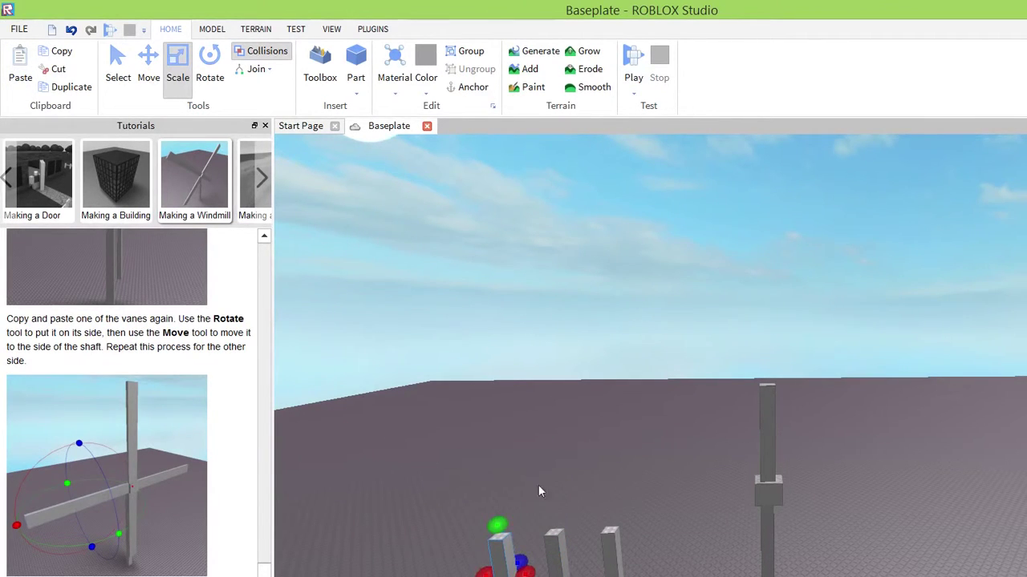
Move the copied vane nearest the windmill across to the shaft and position it beneath the block
{"action": "left_click", "coordinate": [480, 446]}
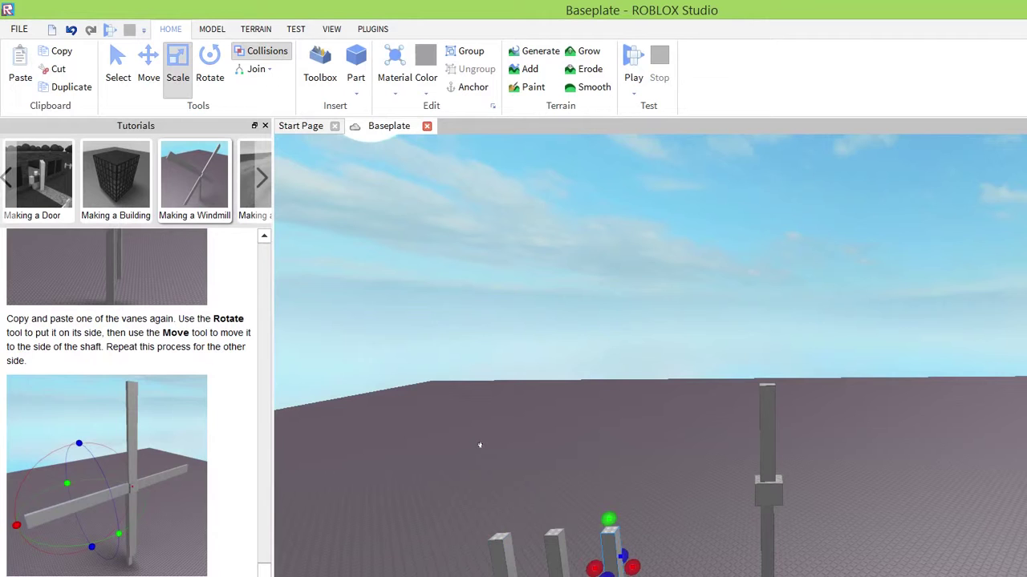
{"action": "right_click_drag", "start_coordinate": [743, 447], "coordinate": [751, 447]}
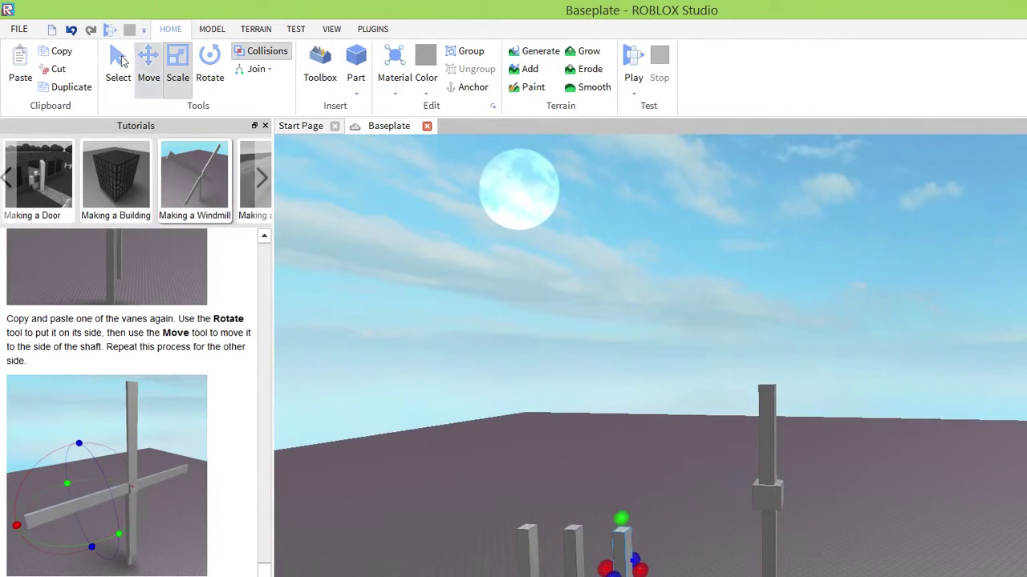
{"action": "left_click", "coordinate": [148, 64]}
{"action": "left_click_drag", "start_coordinate": [521, 452], "coordinate": [653, 478]}
{"action": "right_click_drag", "start_coordinate": [586, 506], "coordinate": [586, 508]}
{"action": "right_click_drag", "start_coordinate": [774, 455], "coordinate": [772, 455]}
{"action": "left_click_drag", "start_coordinate": [568, 466], "coordinate": [567, 470]}
{"action": "left_click_drag", "start_coordinate": [611, 417], "coordinate": [611, 381]}
Fine-tune the lower vane's position so it lines up directly underneath the shaft block
{"action": "right_click_drag", "start_coordinate": [734, 444], "coordinate": [734, 443]}
{"action": "left_click_drag", "start_coordinate": [641, 438], "coordinate": [648, 439]}
{"action": "left_click", "coordinate": [712, 450]}
{"action": "right_click_drag", "start_coordinate": [750, 444], "coordinate": [750, 445]}
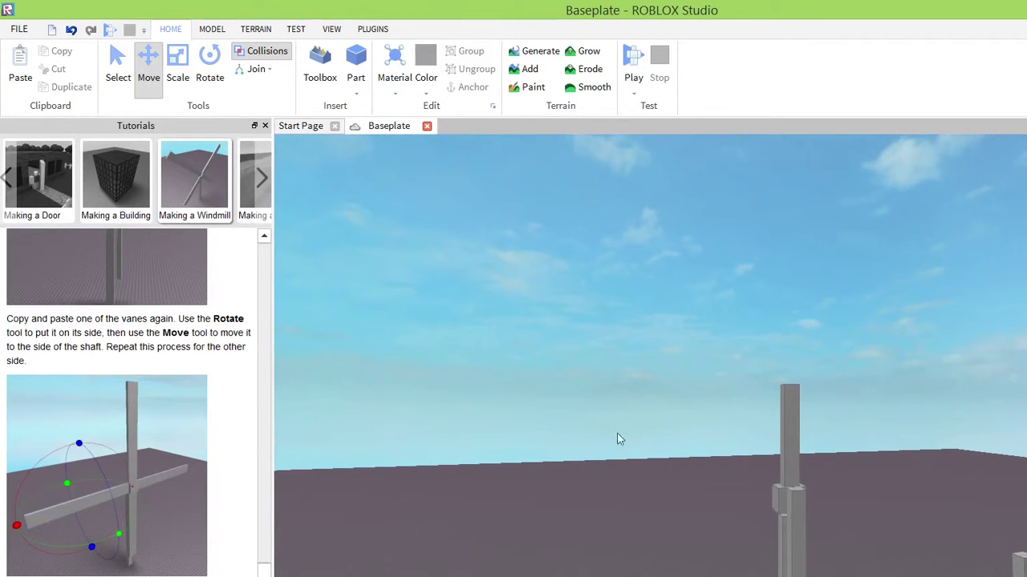
{"action": "left_click", "coordinate": [782, 548]}
{"action": "left_click_drag", "start_coordinate": [786, 451], "coordinate": [787, 446]}
Raise the next vane copy off the baseplate and rotate it 90 degrees onto its side
{"action": "right_click_drag", "start_coordinate": [697, 401], "coordinate": [697, 401]}
{"action": "left_click", "coordinate": [578, 556]}
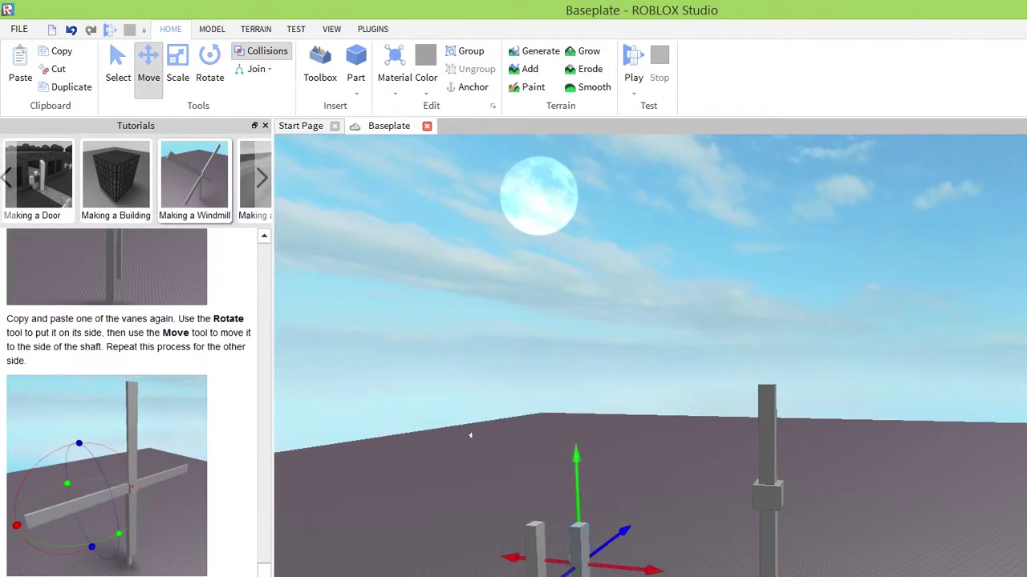
{"action": "left_click_drag", "start_coordinate": [576, 453], "coordinate": [571, 283]}
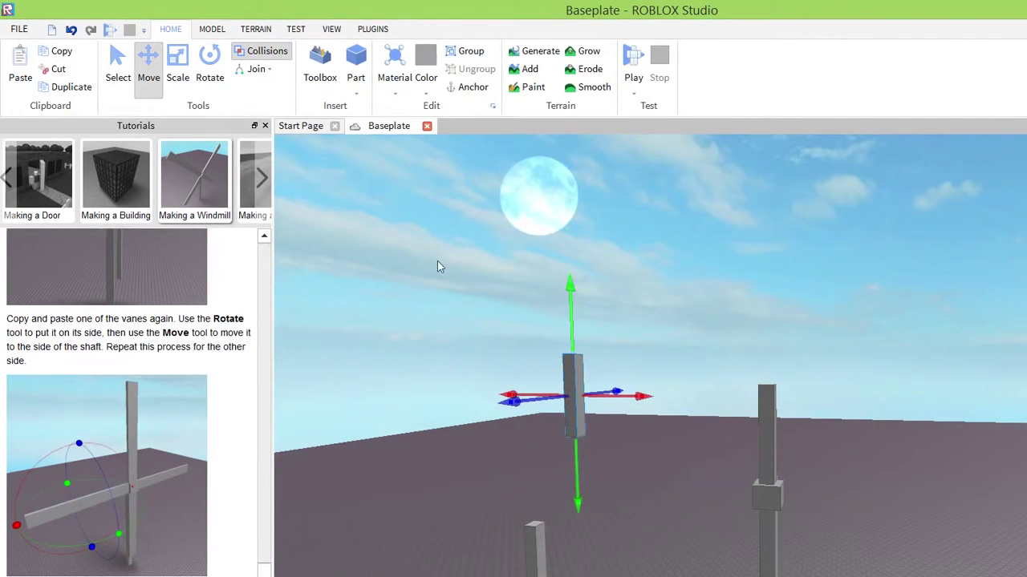
{"action": "left_click", "coordinate": [211, 69]}
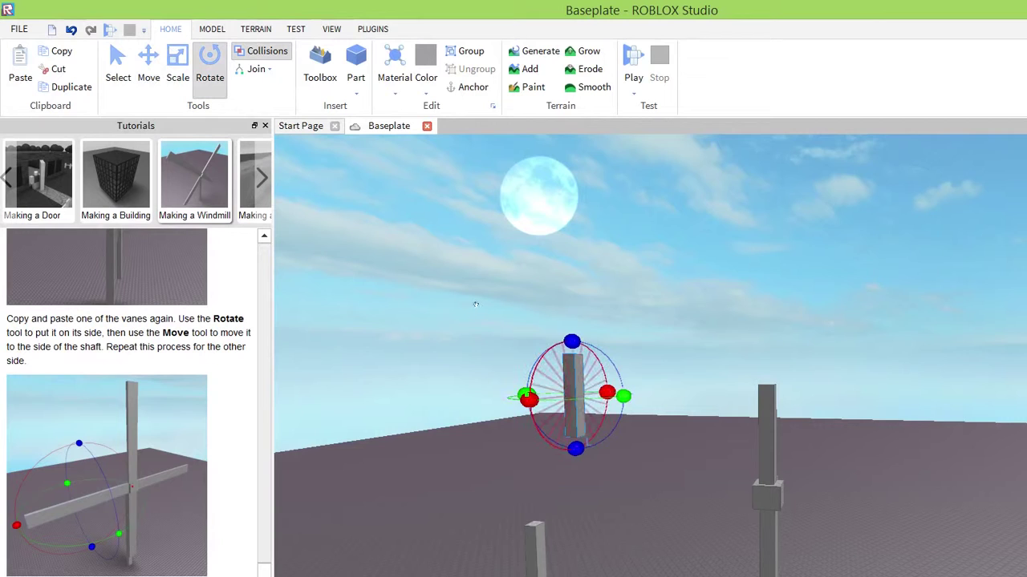
{"action": "left_click_drag", "start_coordinate": [607, 392], "coordinate": [599, 428]}
{"action": "mouse_move", "coordinate": [472, 332]}
{"action": "left_mouse_down"}
{"action": "mouse_move", "coordinate": [440, 350]}
{"action": "mouse_move", "coordinate": [465, 343]}
{"action": "left_mouse_up"}
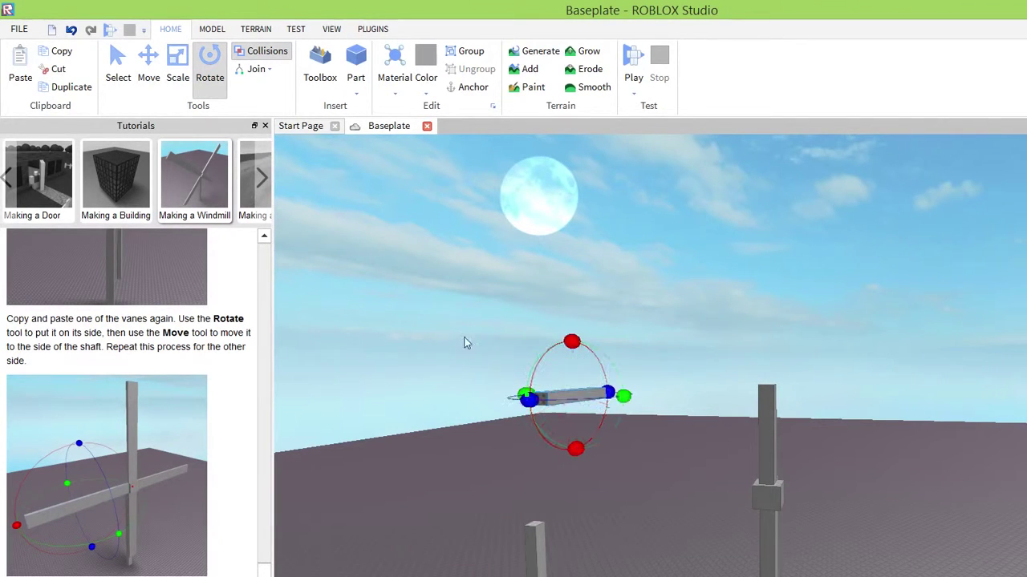
Move the horizontal vane past the windmill to its opposite side and turn it to point sideways toward the shaft
{"action": "left_click", "coordinate": [149, 65]}
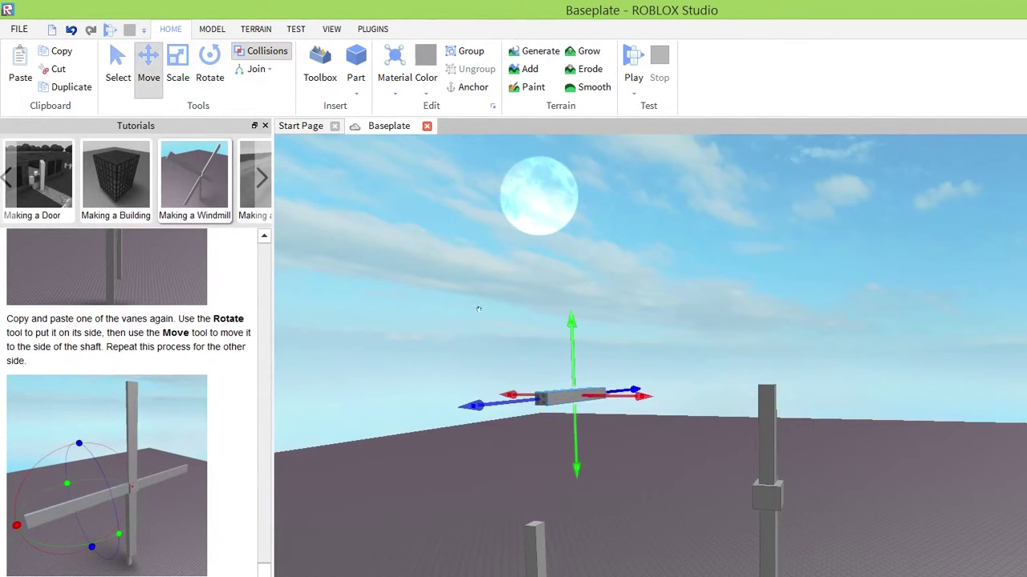
{"action": "left_click_drag", "start_coordinate": [615, 397], "coordinate": [724, 414]}
{"action": "left_click_drag", "start_coordinate": [567, 327], "coordinate": [775, 396]}
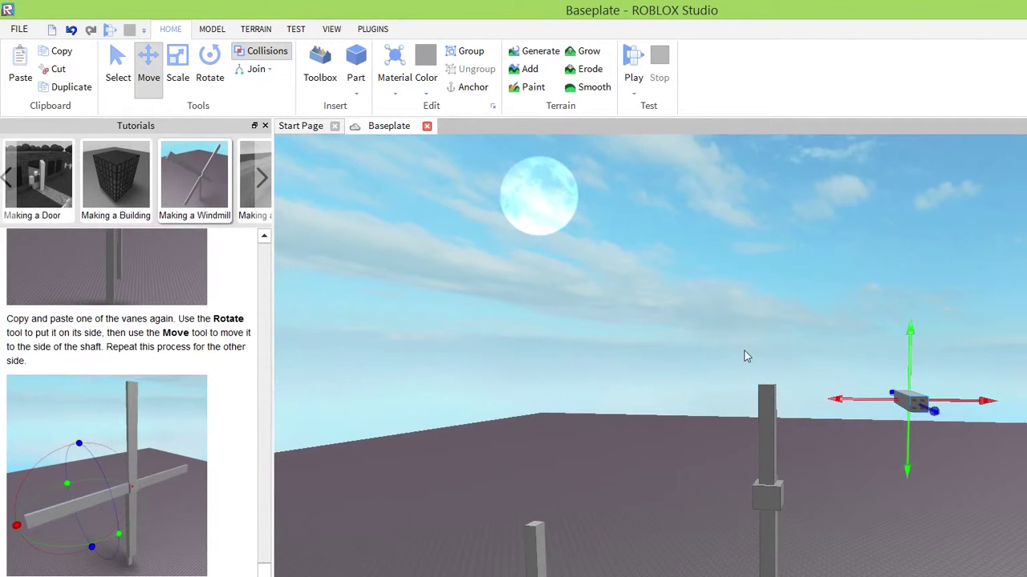
{"action": "left_click", "coordinate": [209, 69]}
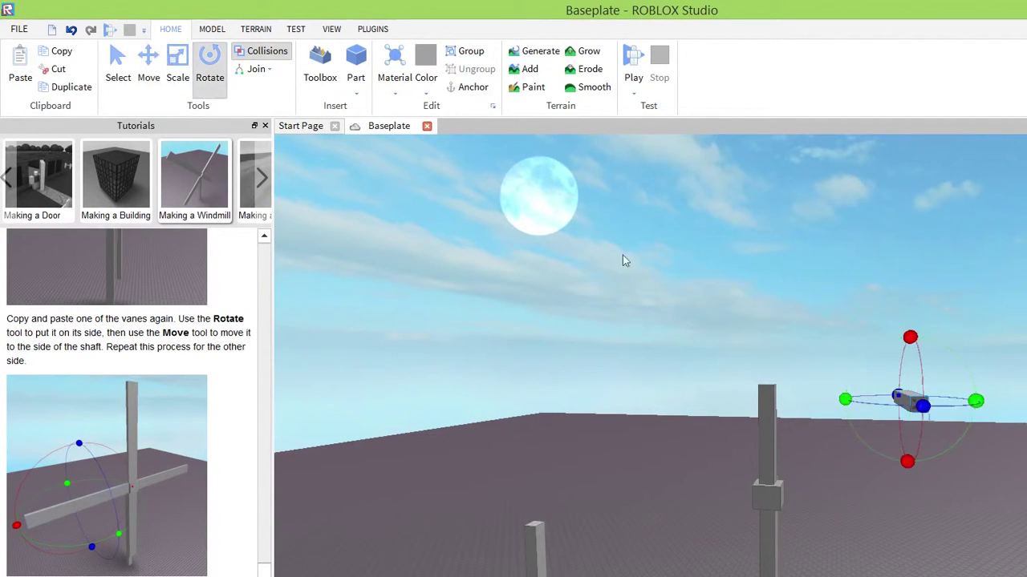
{"action": "left_click_drag", "start_coordinate": [779, 321], "coordinate": [655, 306]}
{"action": "left_click_drag", "start_coordinate": [726, 314], "coordinate": [638, 310]}
Lower the horizontal vane toward the shaft block's height and bring it closer to the block's side
{"action": "left_click", "coordinate": [148, 69]}
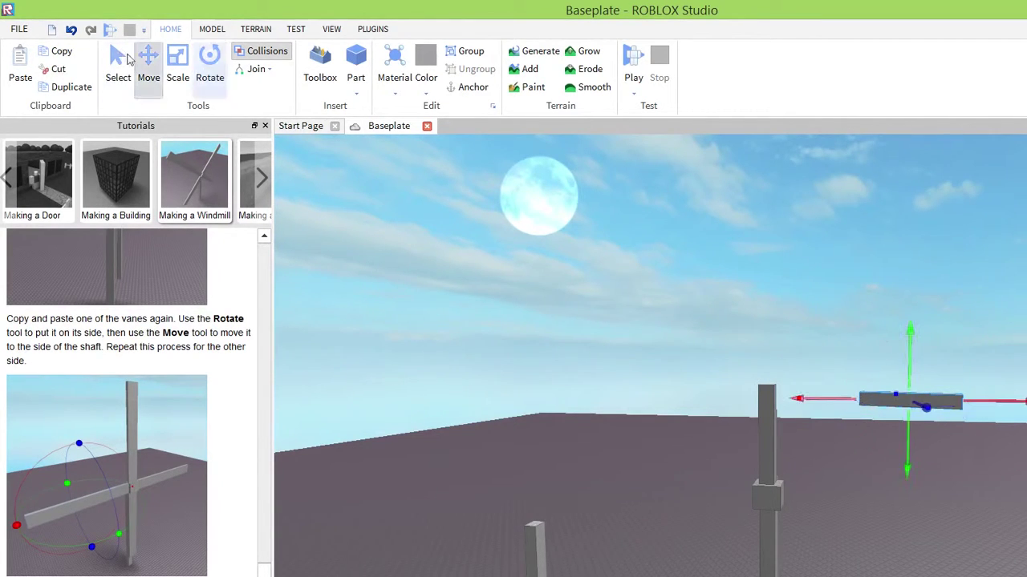
{"action": "left_click_drag", "start_coordinate": [907, 468], "coordinate": [907, 535]}
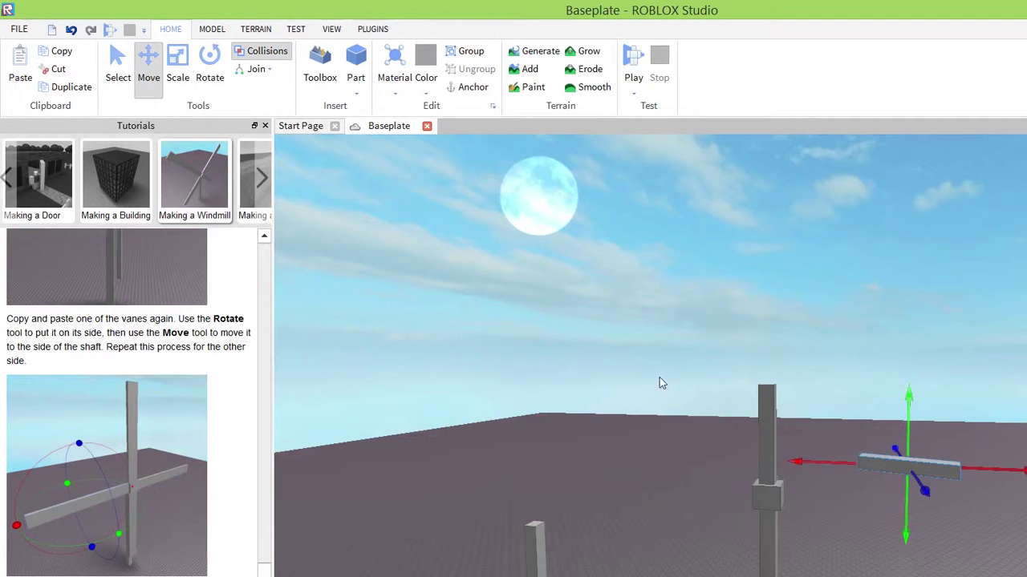
{"action": "left_click_drag", "start_coordinate": [712, 408], "coordinate": [782, 476]}
{"action": "left_click_drag", "start_coordinate": [640, 400], "coordinate": [600, 399]}
Straighten the horizontal vane's rotation so it runs squarely out from the shaft block's side
{"action": "left_click", "coordinate": [209, 65]}
{"action": "right_click_drag", "start_coordinate": [897, 418], "coordinate": [897, 420]}
{"action": "left_click_drag", "start_coordinate": [702, 549], "coordinate": [747, 551]}
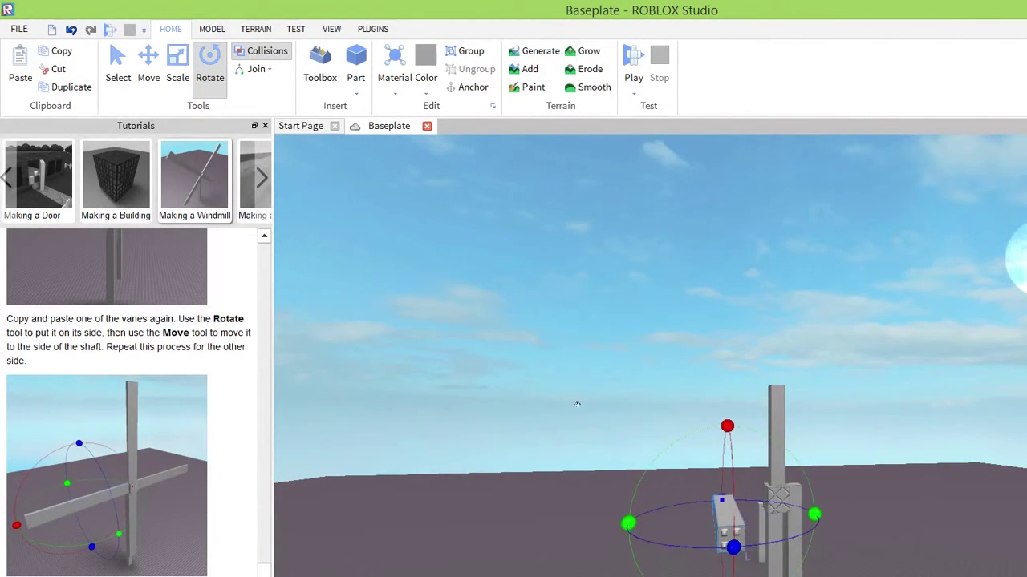
Move the horizontal vane sideways and inward until it sits flush against the shaft block's side
{"action": "left_click", "coordinate": [148, 65]}
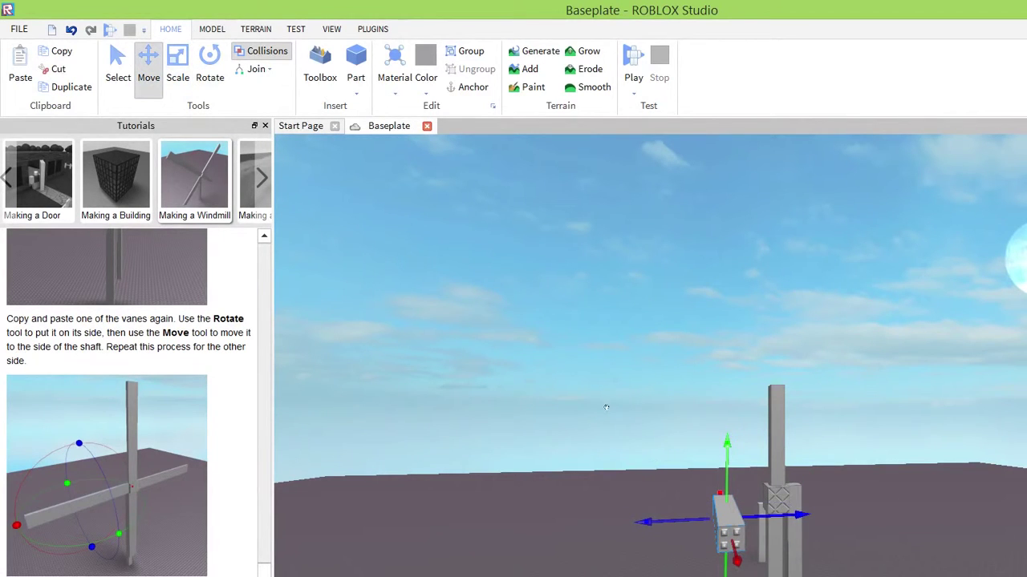
{"action": "left_click_drag", "start_coordinate": [603, 404], "coordinate": [645, 412]}
{"action": "right_click_drag", "start_coordinate": [728, 446], "coordinate": [729, 446]}
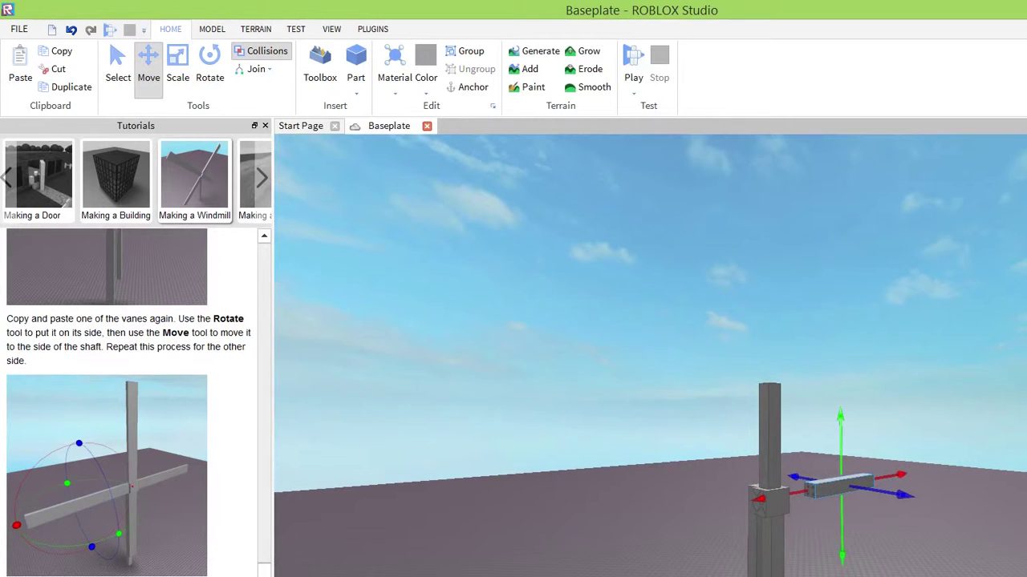
{"action": "left_click_drag", "start_coordinate": [599, 393], "coordinate": [563, 397]}
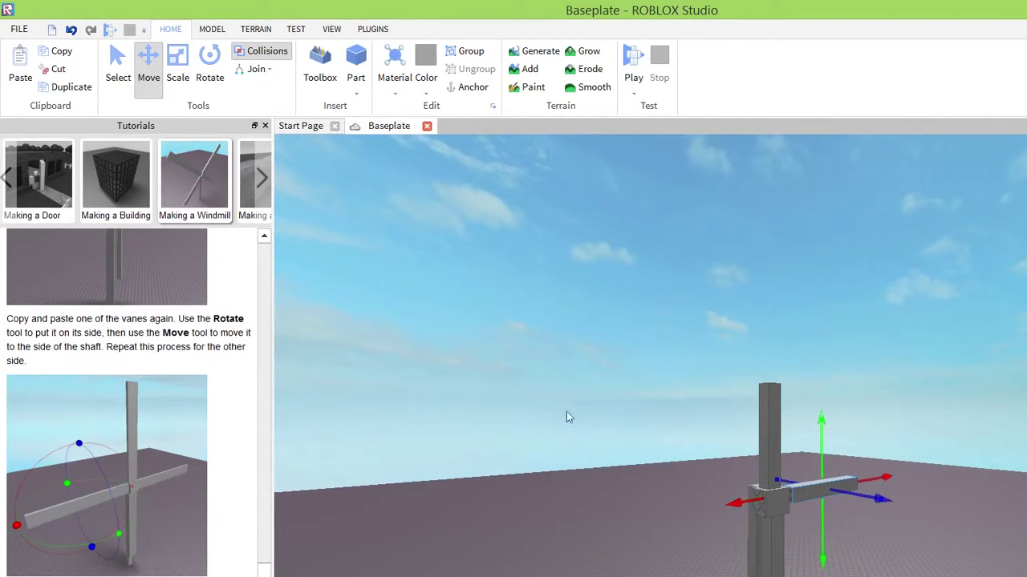
{"action": "right_click_drag", "start_coordinate": [766, 451], "coordinate": [766, 451]}
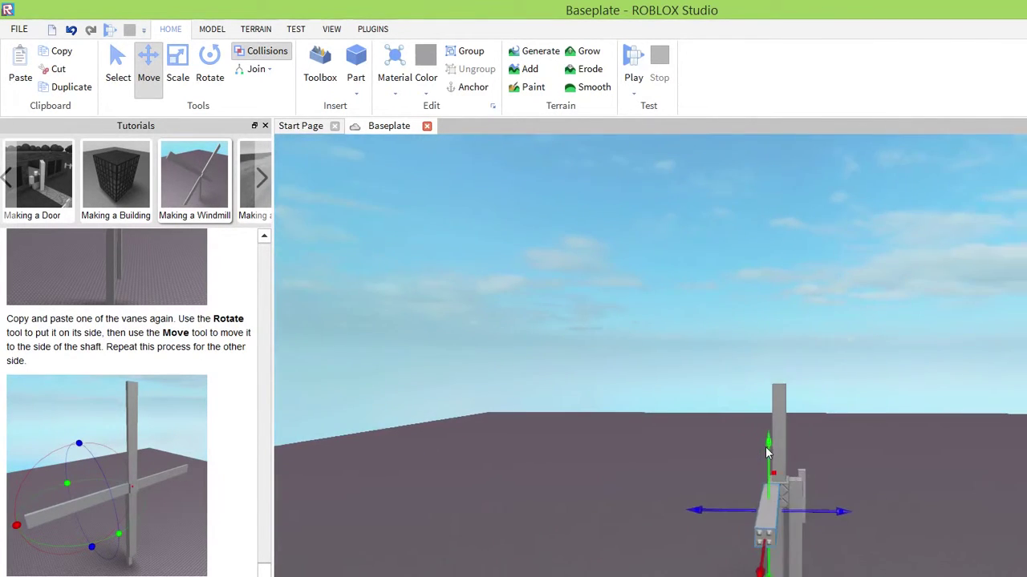
{"action": "left_click_drag", "start_coordinate": [662, 400], "coordinate": [671, 402]}
{"action": "right_click_drag", "start_coordinate": [723, 449], "coordinate": [724, 451]}
Raise the spare vane copy off the baseplate and rotate it onto its side
{"action": "left_click", "coordinate": [353, 459]}
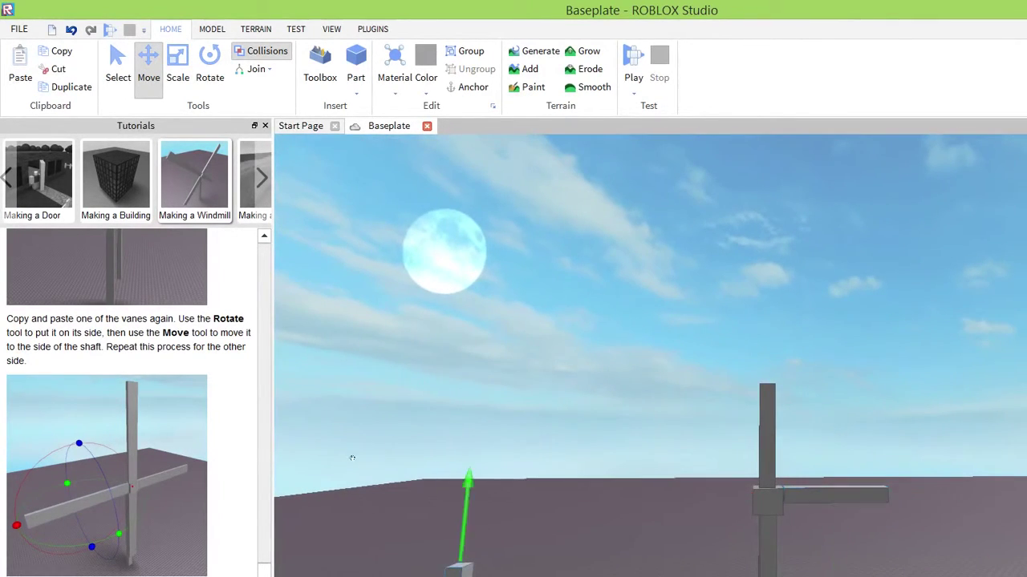
{"action": "left_click_drag", "start_coordinate": [364, 411], "coordinate": [380, 284]}
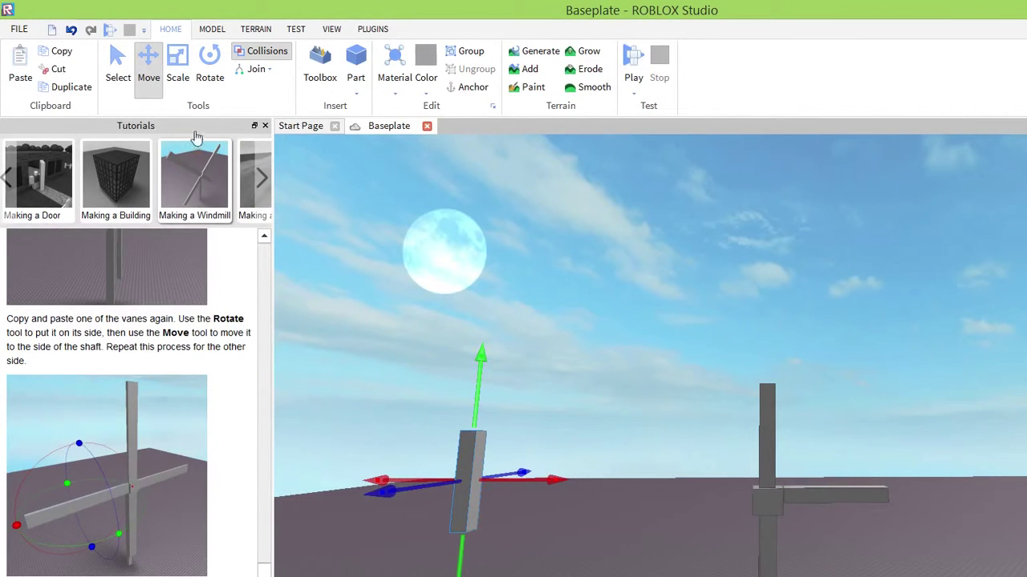
{"action": "left_click", "coordinate": [207, 64]}
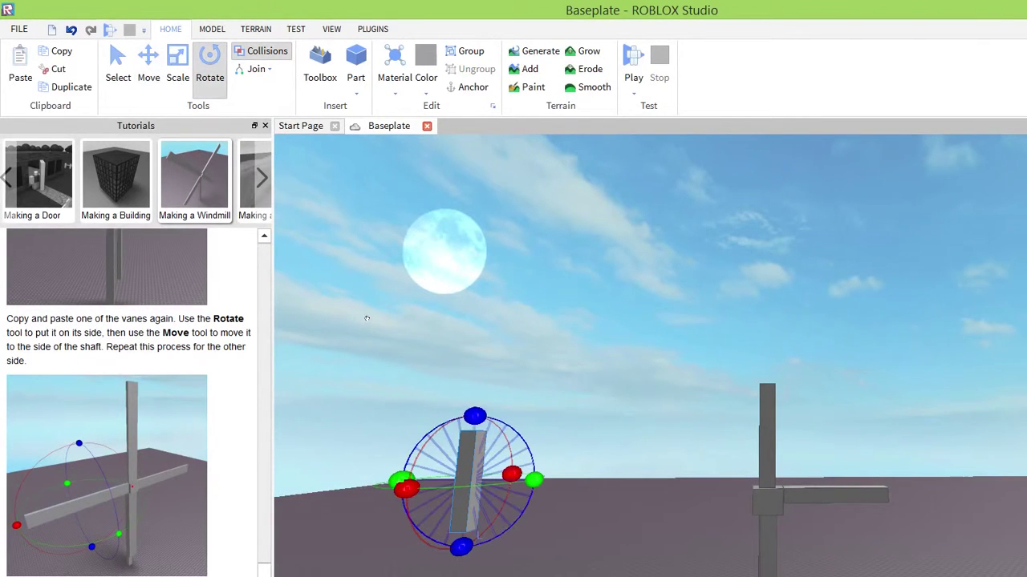
{"action": "left_click_drag", "start_coordinate": [370, 320], "coordinate": [412, 376]}
{"action": "right_click_drag", "start_coordinate": [493, 411], "coordinate": [493, 412]}
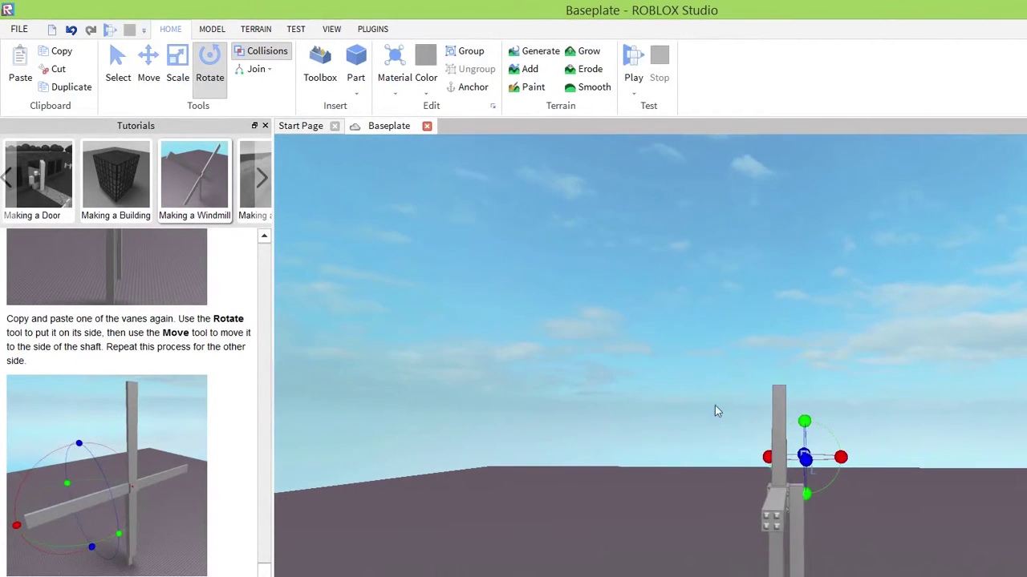
Turn the raised vane copy horizontally to point sideways for the shaft block's open side
{"action": "mouse_move", "coordinate": [665, 355]}
{"action": "left_mouse_down"}
{"action": "mouse_move", "coordinate": [677, 364]}
{"action": "mouse_move", "coordinate": [666, 365]}
{"action": "left_mouse_up"}
{"action": "right_click_drag", "start_coordinate": [529, 383], "coordinate": [529, 391]}
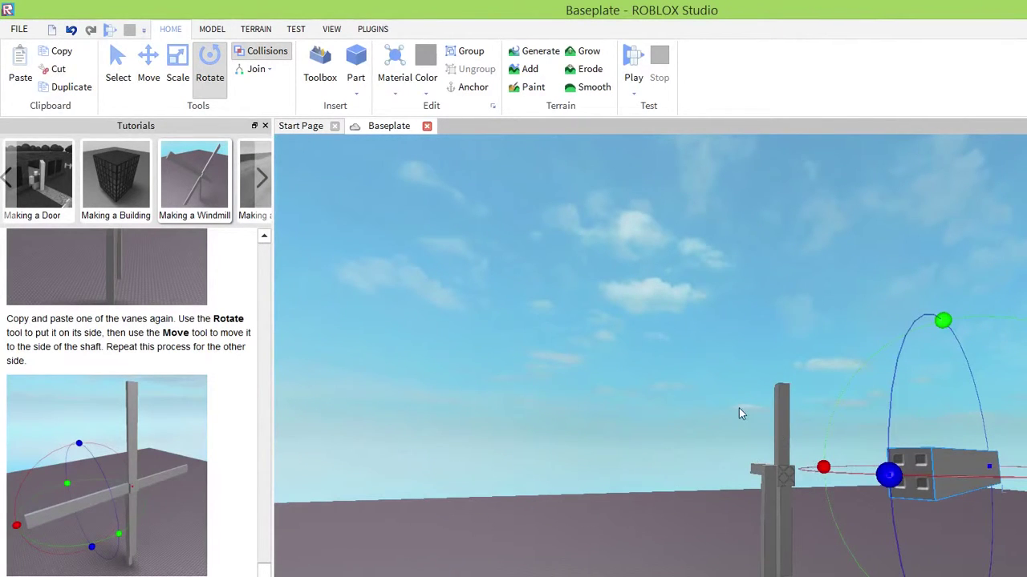
{"action": "left_click_drag", "start_coordinate": [699, 373], "coordinate": [698, 373]}
{"action": "left_click_drag", "start_coordinate": [987, 474], "coordinate": [900, 389]}
{"action": "left_click_drag", "start_coordinate": [804, 403], "coordinate": [718, 402]}
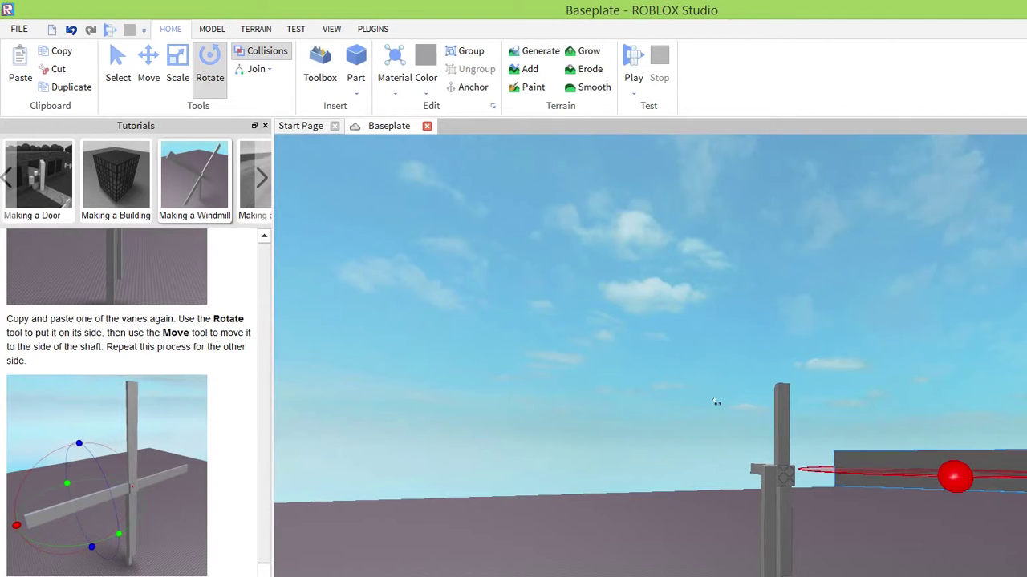
{"action": "left_click_drag", "start_coordinate": [588, 397], "coordinate": [559, 382]}
{"action": "right_click_drag", "start_coordinate": [950, 462], "coordinate": [950, 462]}
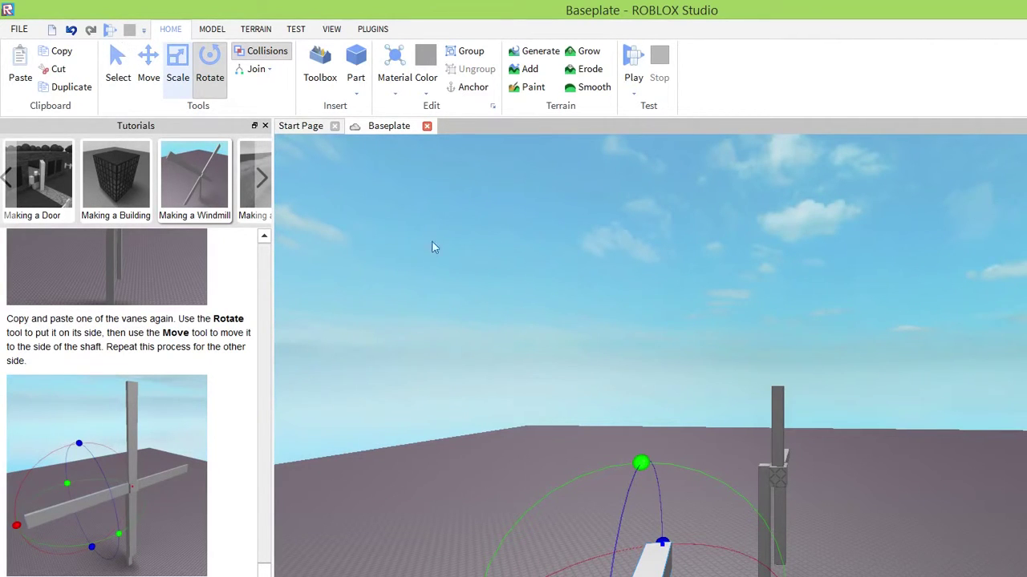
Move the vane copy closer to the windmill and rotate it parallel to the opposite horizontal vane
{"action": "key", "text": "ctrl+2"}
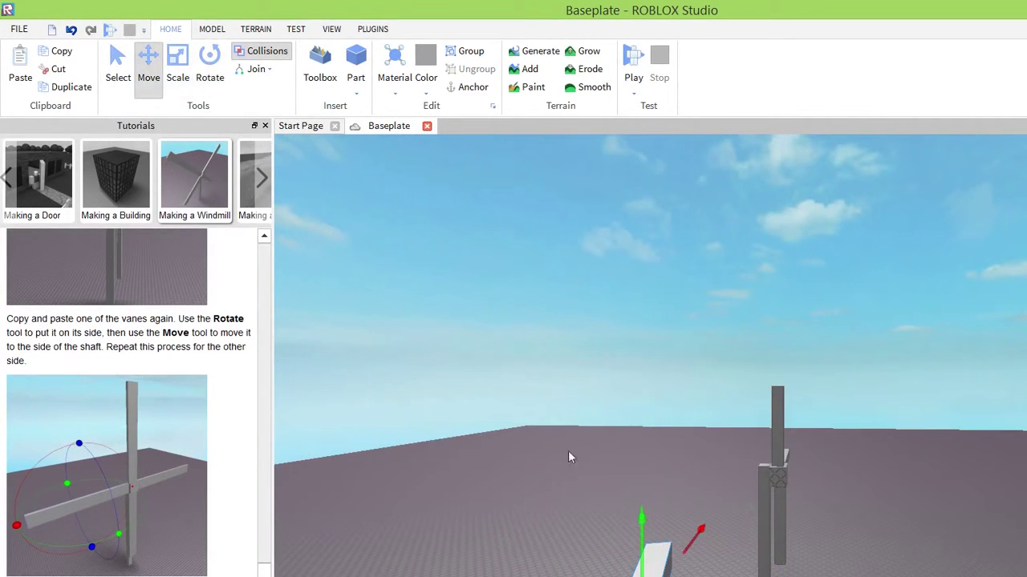
{"action": "left_click_drag", "start_coordinate": [544, 423], "coordinate": [584, 388]}
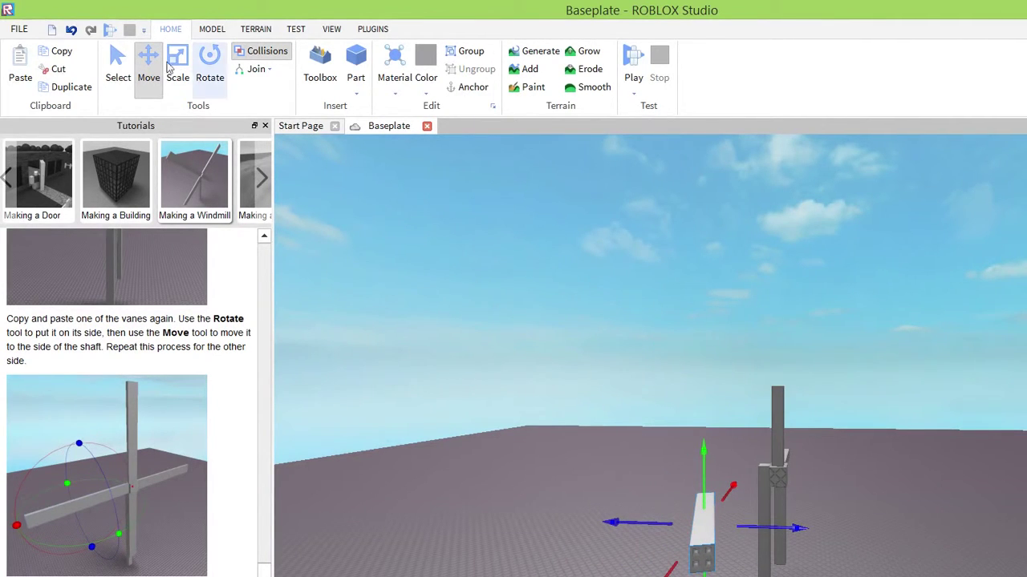
{"action": "left_click", "coordinate": [209, 72]}
{"action": "left_click_drag", "start_coordinate": [624, 409], "coordinate": [630, 433]}
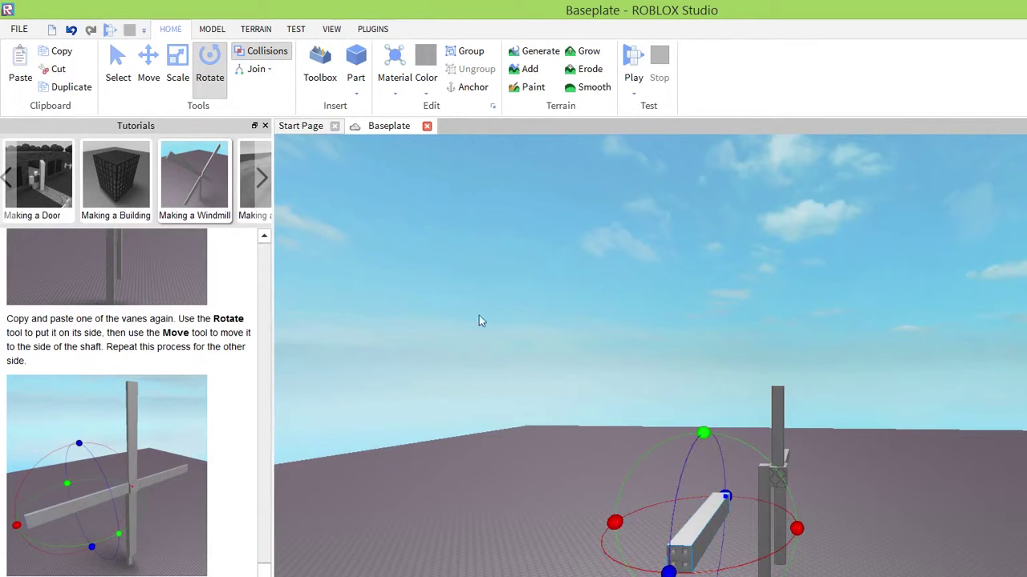
Bring the vane copy to the shaft block's height and slide it toward the block's open side
{"action": "left_click", "coordinate": [147, 66]}
{"action": "left_click_drag", "start_coordinate": [616, 413], "coordinate": [674, 422]}
{"action": "left_click_drag", "start_coordinate": [612, 357], "coordinate": [613, 336]}
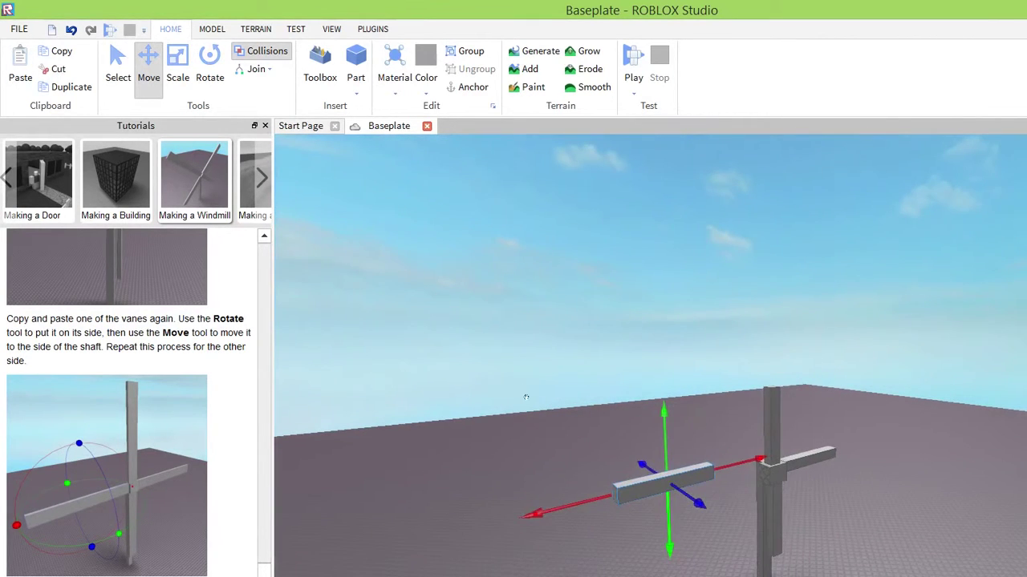
{"action": "mouse_move", "coordinate": [523, 396]}
{"action": "left_mouse_down"}
{"action": "mouse_move", "coordinate": [524, 422]}
{"action": "mouse_move", "coordinate": [529, 412]}
{"action": "left_mouse_up"}
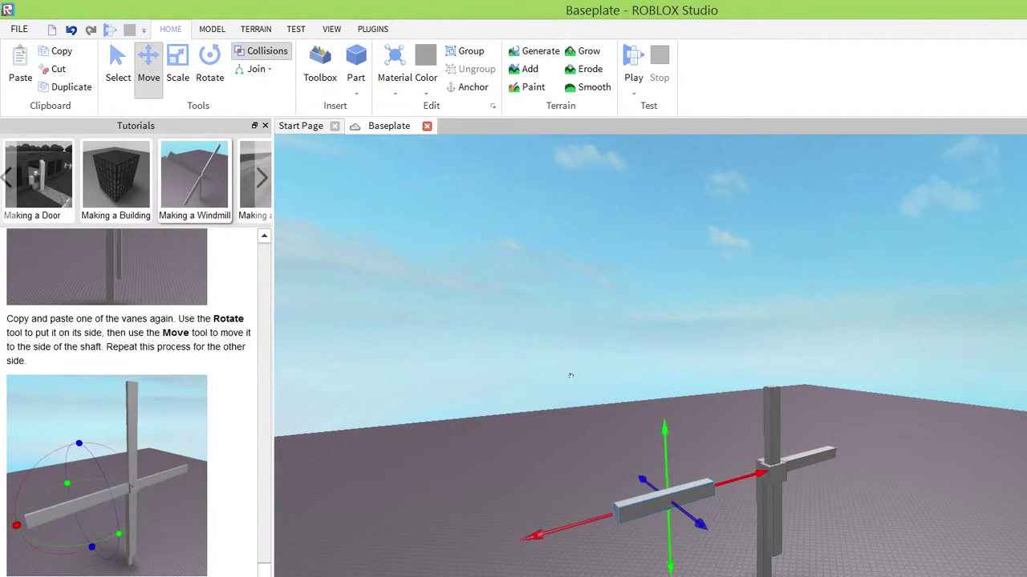
{"action": "left_click_drag", "start_coordinate": [570, 375], "coordinate": [625, 375]}
Fine-tune the fourth vane's position and height to line up with the opposite vane, then deselect it
{"action": "mouse_move", "coordinate": [636, 387]}
{"action": "right_mouse_down"}
{"action": "mouse_move", "coordinate": [691, 431]}
{"action": "mouse_move", "coordinate": [616, 390]}
{"action": "right_mouse_up"}
{"action": "left_click_drag", "start_coordinate": [752, 501], "coordinate": [742, 504]}
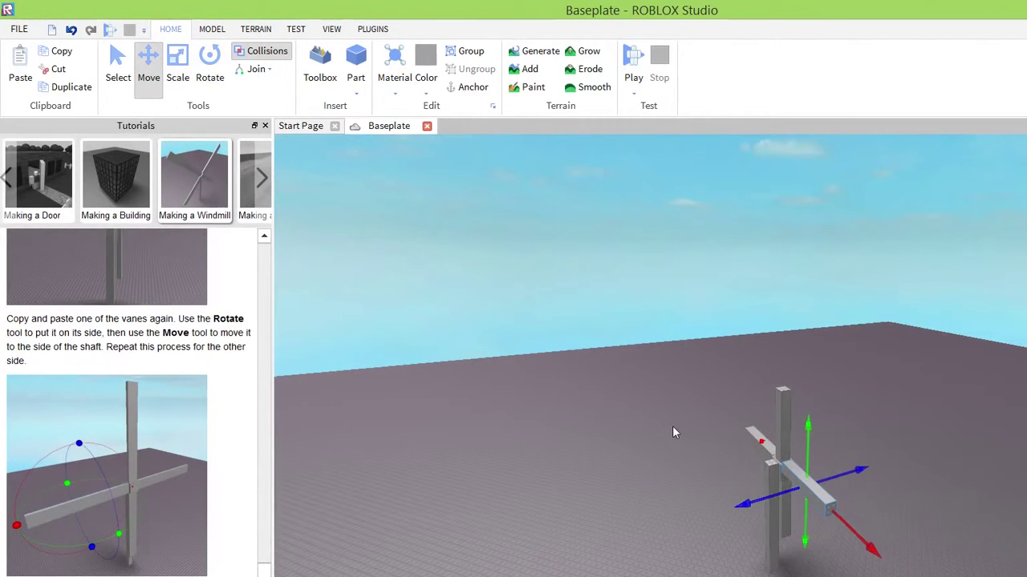
{"action": "left_click_drag", "start_coordinate": [634, 409], "coordinate": [633, 413]}
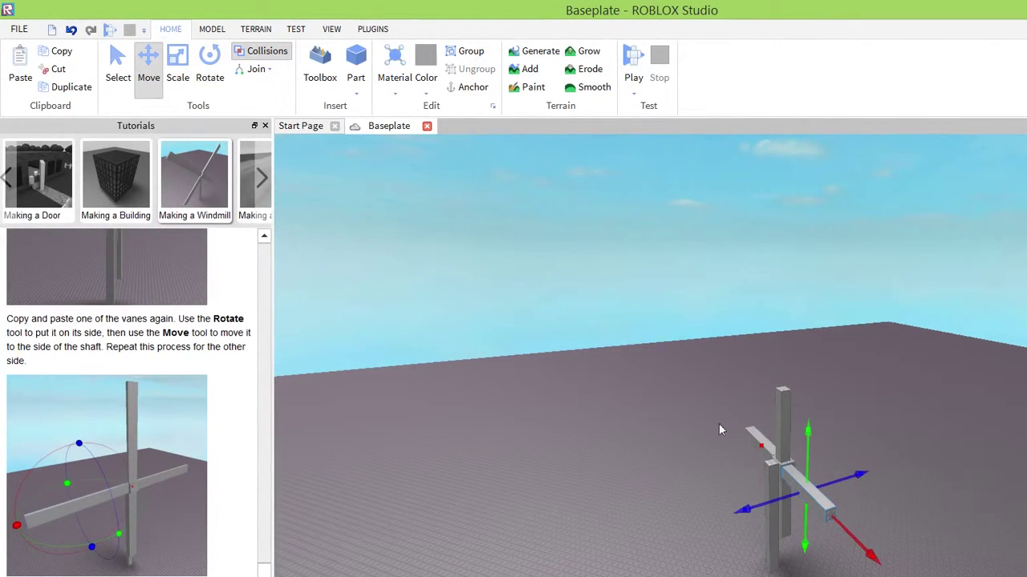
{"action": "left_click_drag", "start_coordinate": [678, 370], "coordinate": [681, 372]}
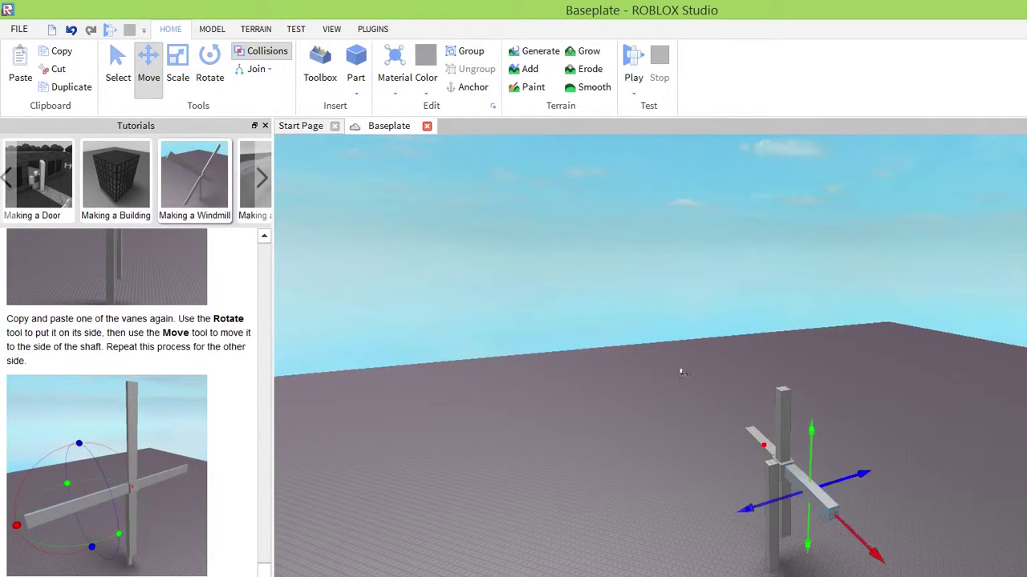
{"action": "right_click_drag", "start_coordinate": [752, 406], "coordinate": [756, 412]}
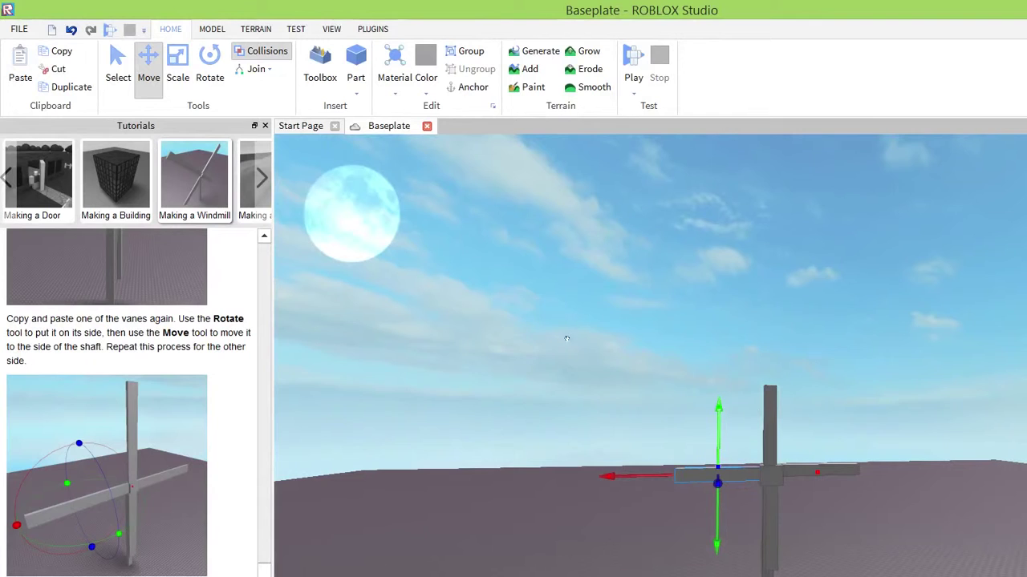
{"action": "left_click_drag", "start_coordinate": [566, 325], "coordinate": [568, 322]}
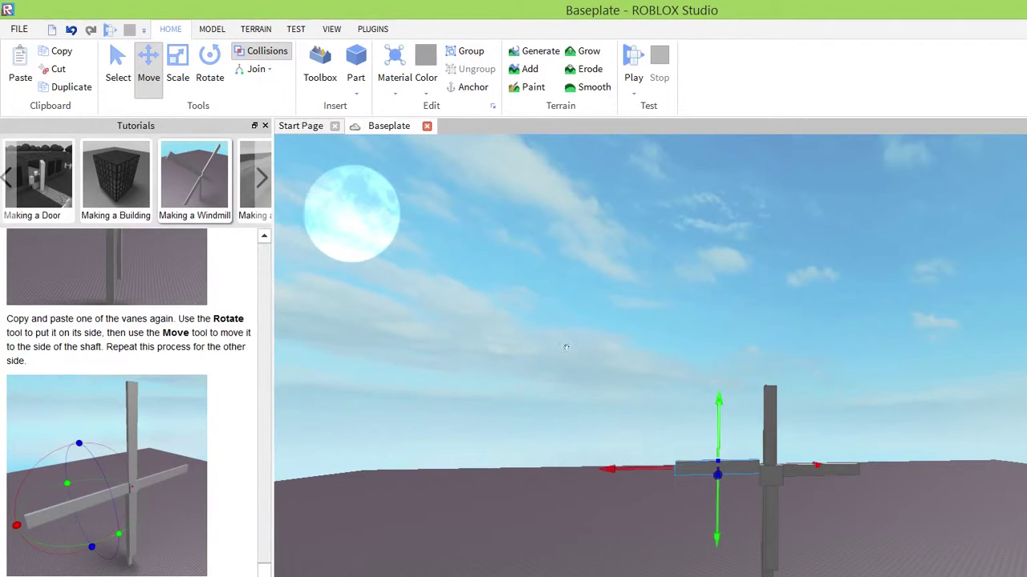
{"action": "left_click_drag", "start_coordinate": [562, 401], "coordinate": [565, 406]}
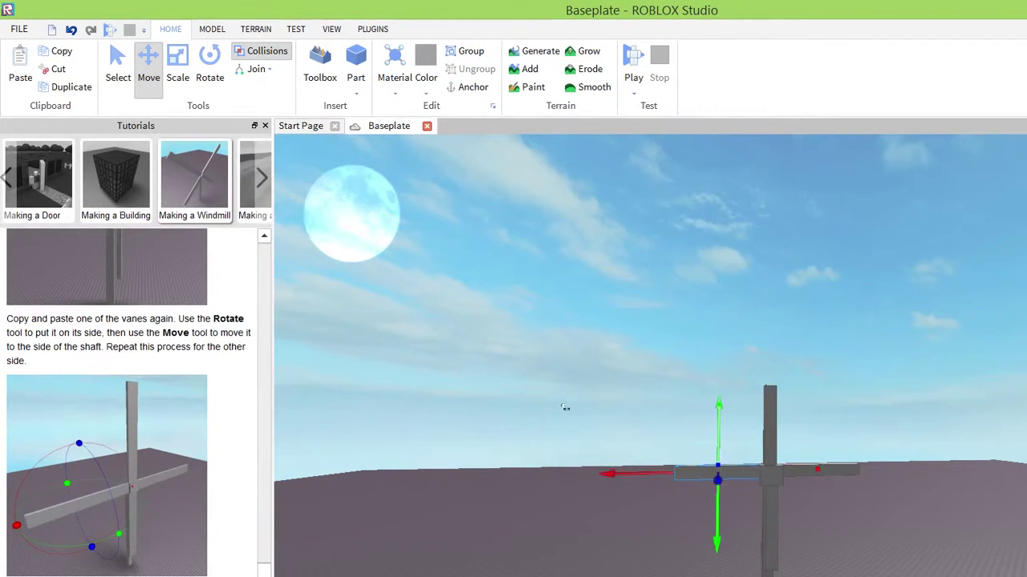
{"action": "left_click", "coordinate": [704, 443]}
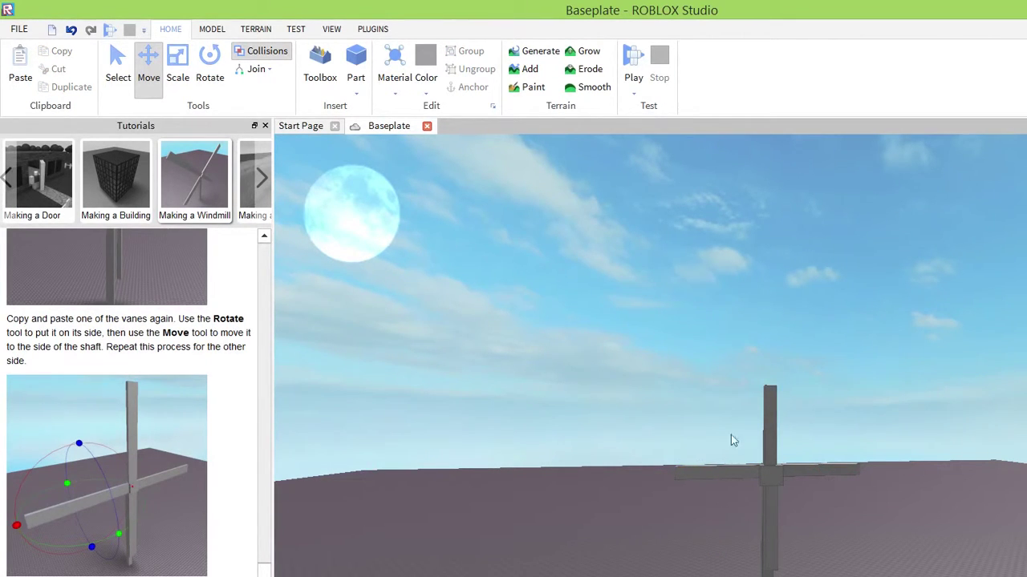
Zoom in on the shaft block and nudge both horizontal vanes slightly downward to centre them on its sides
{"action": "right_click_drag", "start_coordinate": [738, 423], "coordinate": [738, 423]}
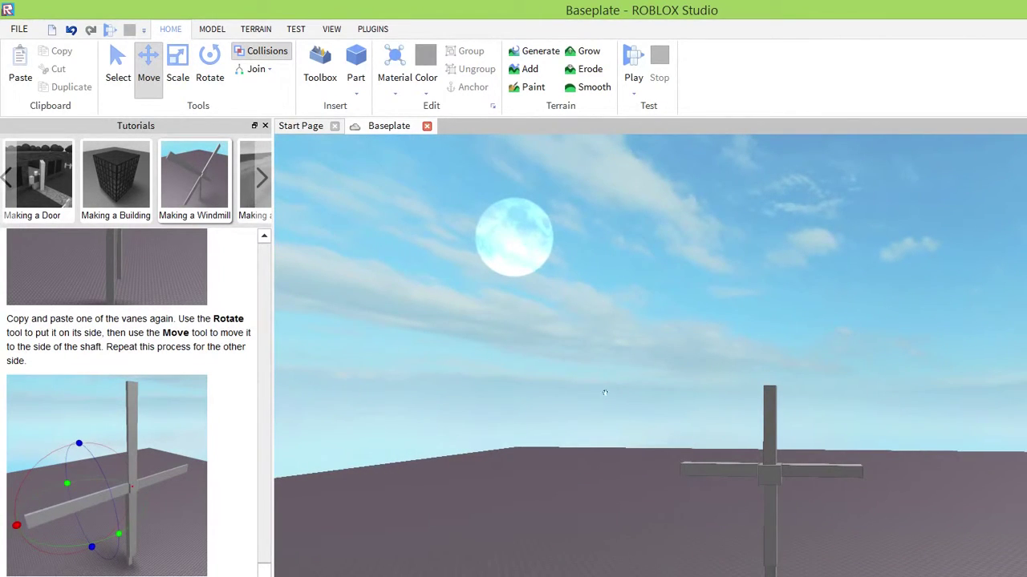
{"action": "scroll", "coordinate": [664, 433], "scroll_direction": "up", "scroll_amount": 1}
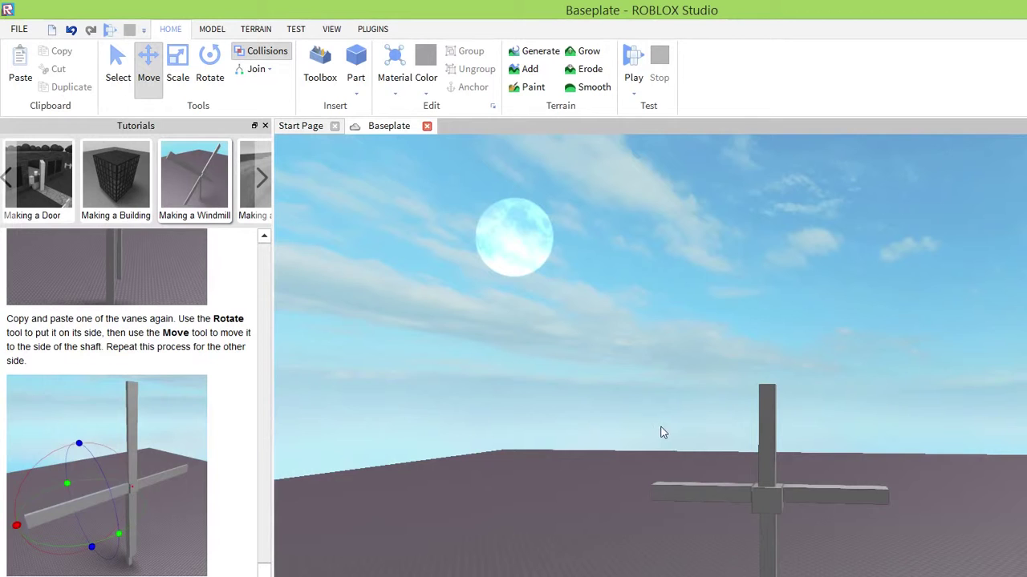
{"action": "left_click", "coordinate": [603, 390]}
{"action": "key", "text": "f"}
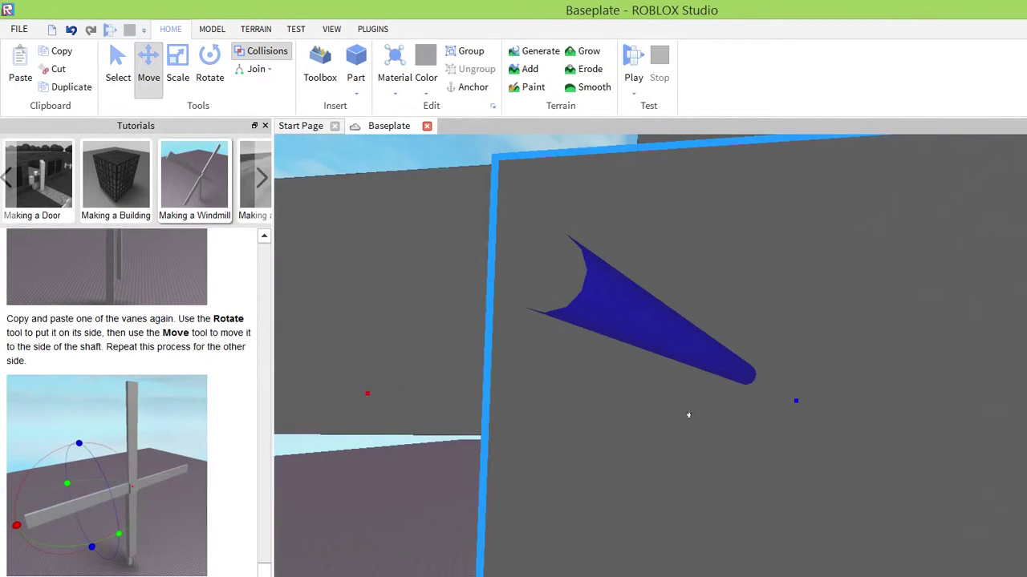
{"action": "scroll", "coordinate": [688, 415], "scroll_direction": "down", "scroll_amount": 3}
{"action": "right_click_drag", "start_coordinate": [713, 420], "coordinate": [714, 419]}
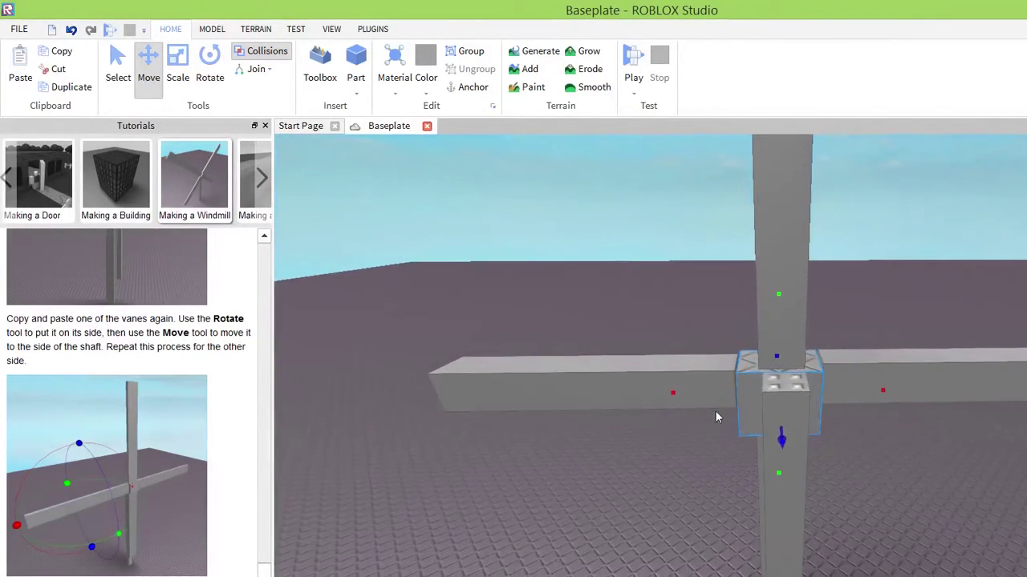
{"action": "left_click", "coordinate": [871, 379]}
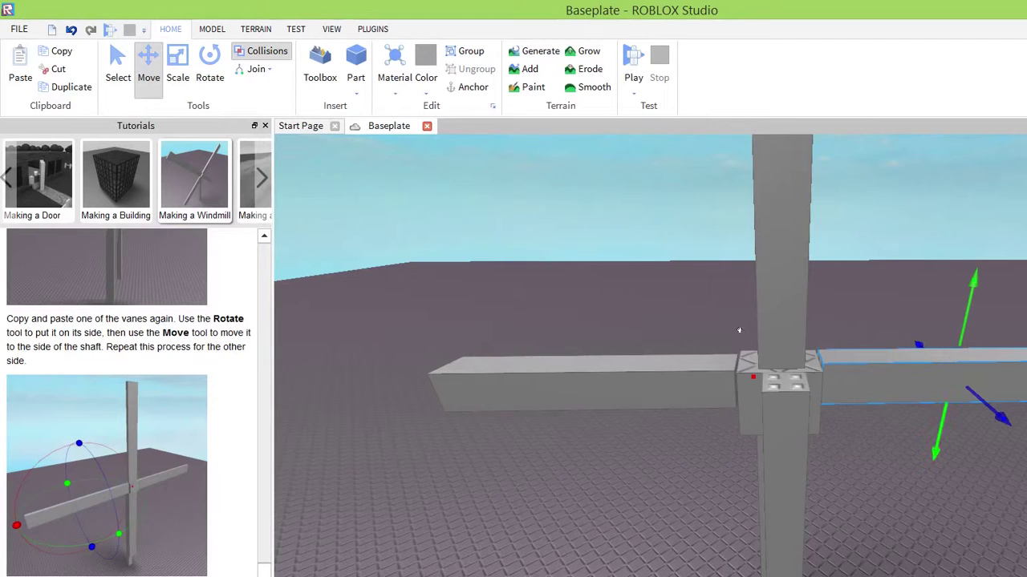
{"action": "left_click_drag", "start_coordinate": [973, 280], "coordinate": [972, 285]}
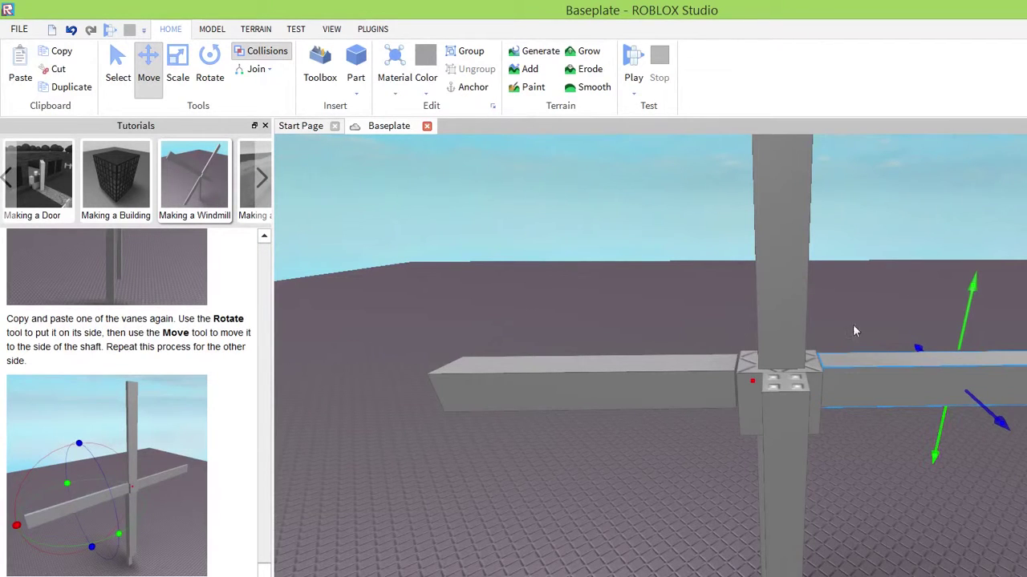
{"action": "left_click", "coordinate": [642, 383]}
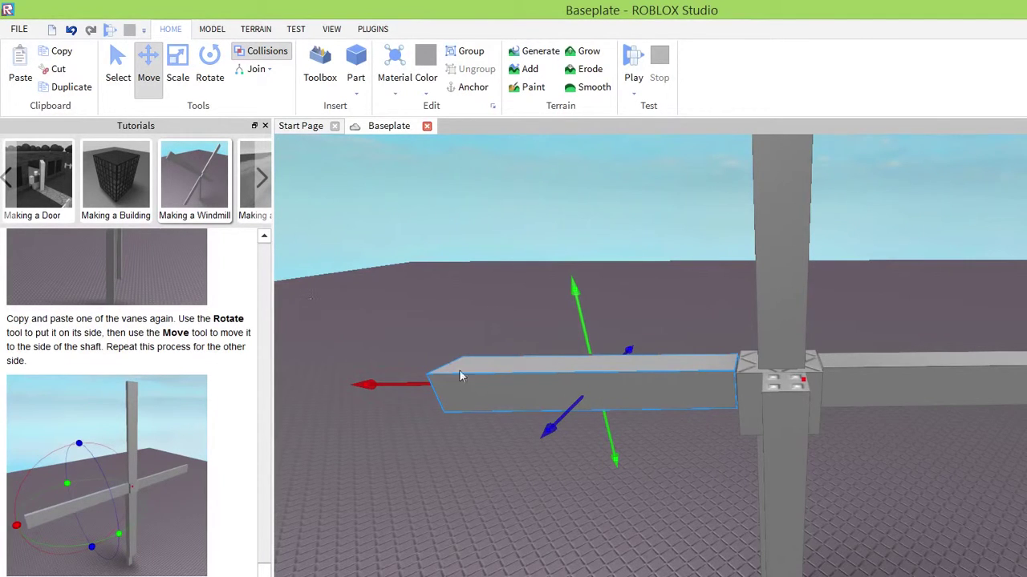
{"action": "left_click_drag", "start_coordinate": [477, 342], "coordinate": [479, 345]}
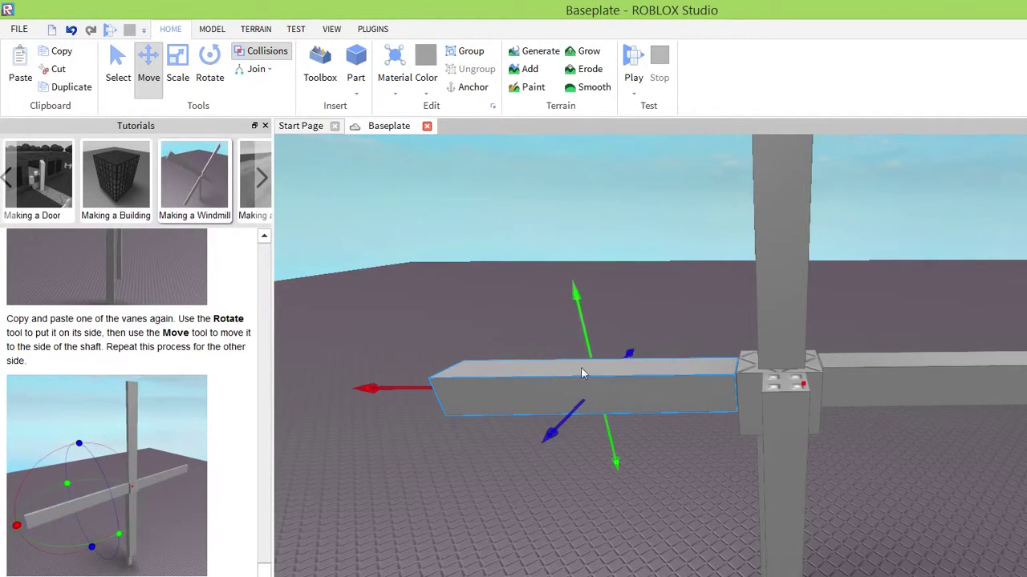
{"action": "left_click", "coordinate": [211, 29]}
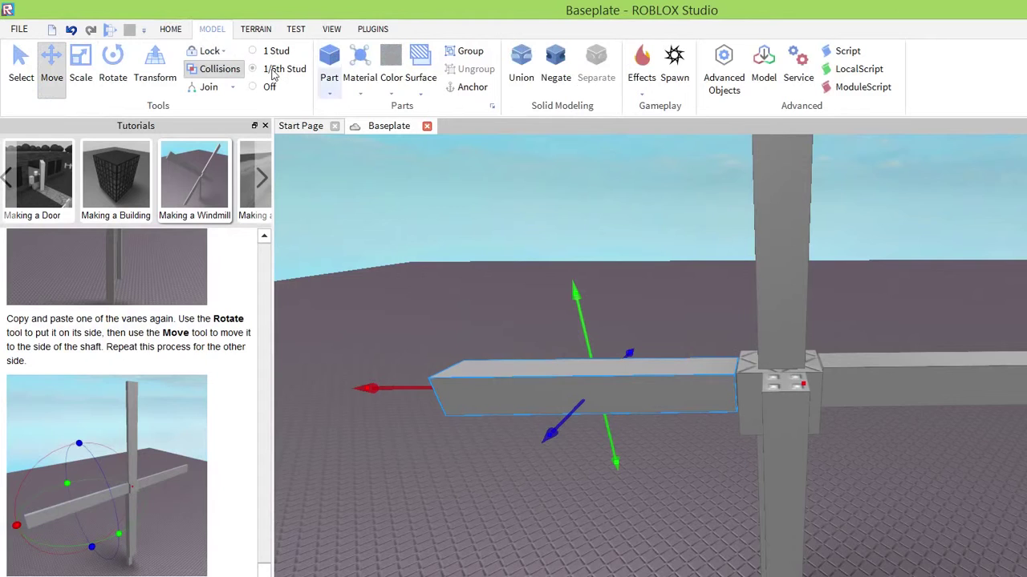
{"action": "left_click", "coordinate": [422, 86]}
{"action": "left_click", "coordinate": [342, 79]}
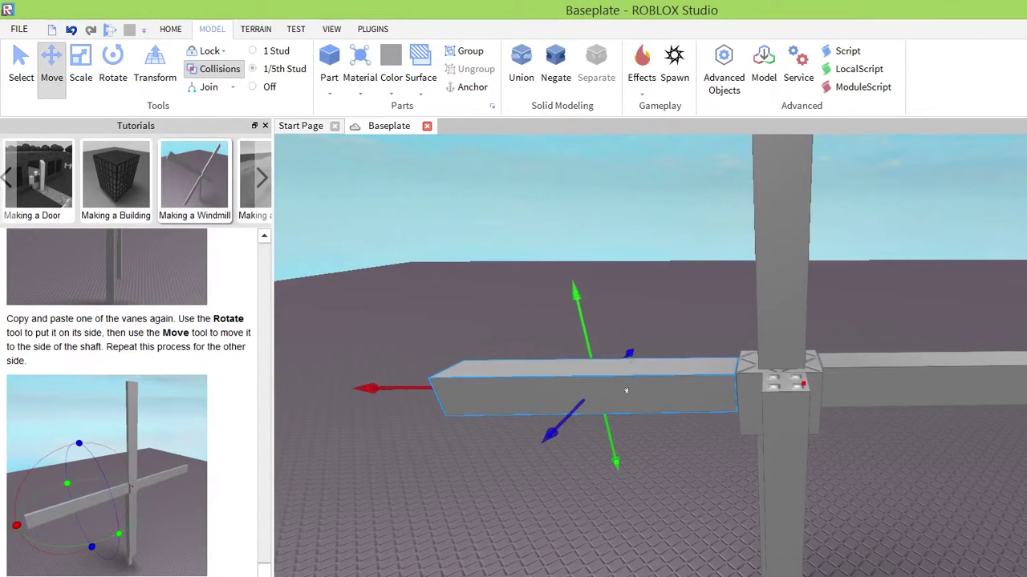
Select the tall support post behind the lower vane and anchor it
{"action": "right_click_drag", "start_coordinate": [882, 419], "coordinate": [824, 421]}
{"action": "scroll", "coordinate": [881, 425], "scroll_direction": "down", "scroll_amount": 3}
{"action": "left_click", "coordinate": [778, 565]}
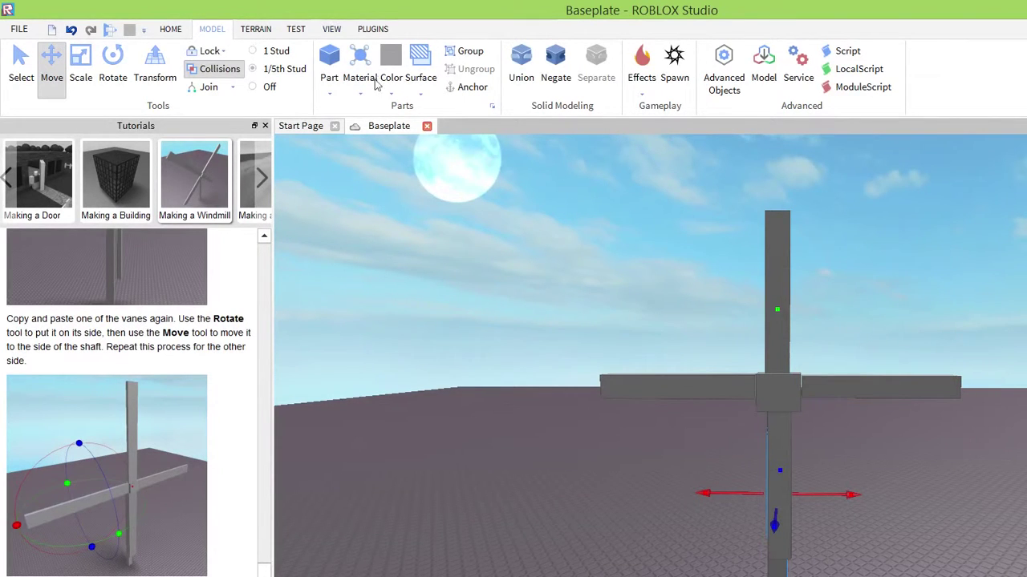
{"action": "left_click", "coordinate": [468, 87]}
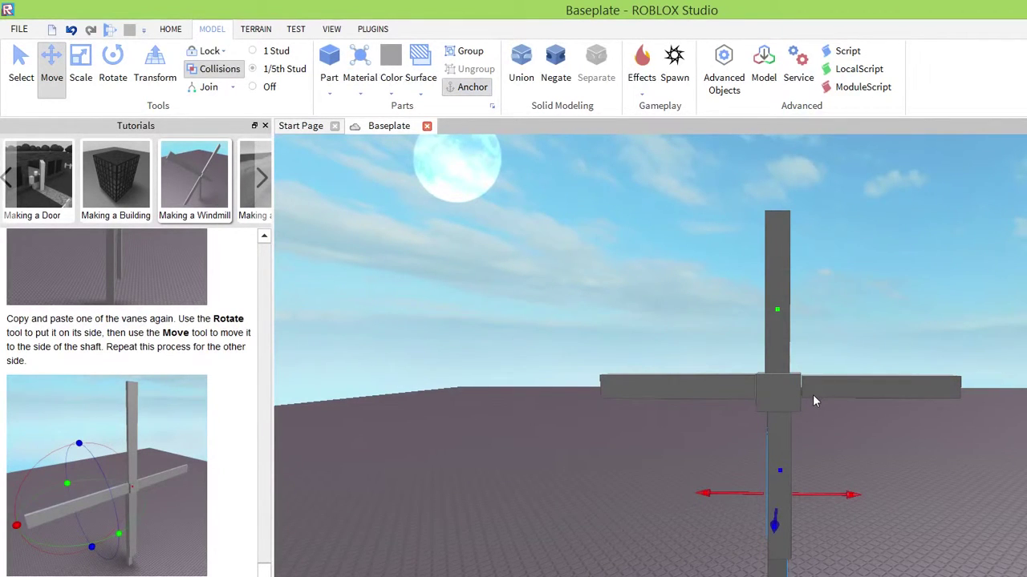
{"action": "right_click_drag", "start_coordinate": [813, 401], "coordinate": [813, 402]}
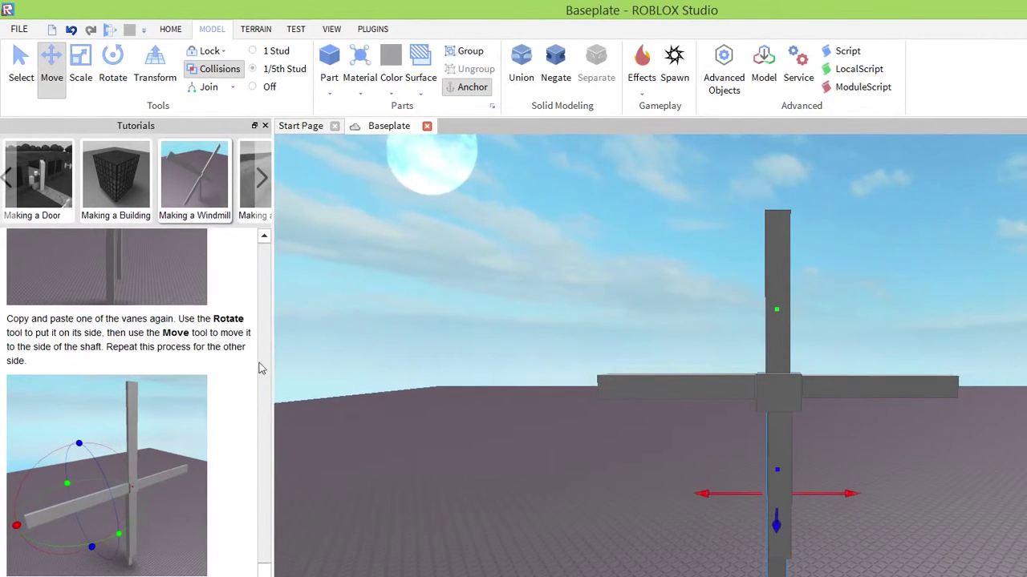
Start a play test of the place and walk the character forward across the baseplate
{"action": "left_click", "coordinate": [296, 30]}
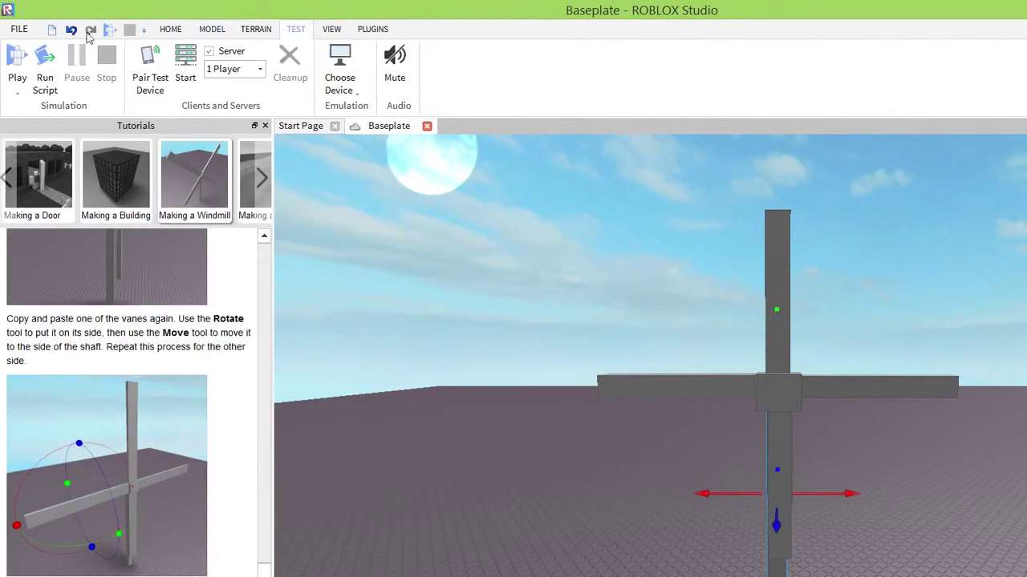
{"action": "left_click", "coordinate": [17, 79]}
{"action": "left_click", "coordinate": [24, 108]}
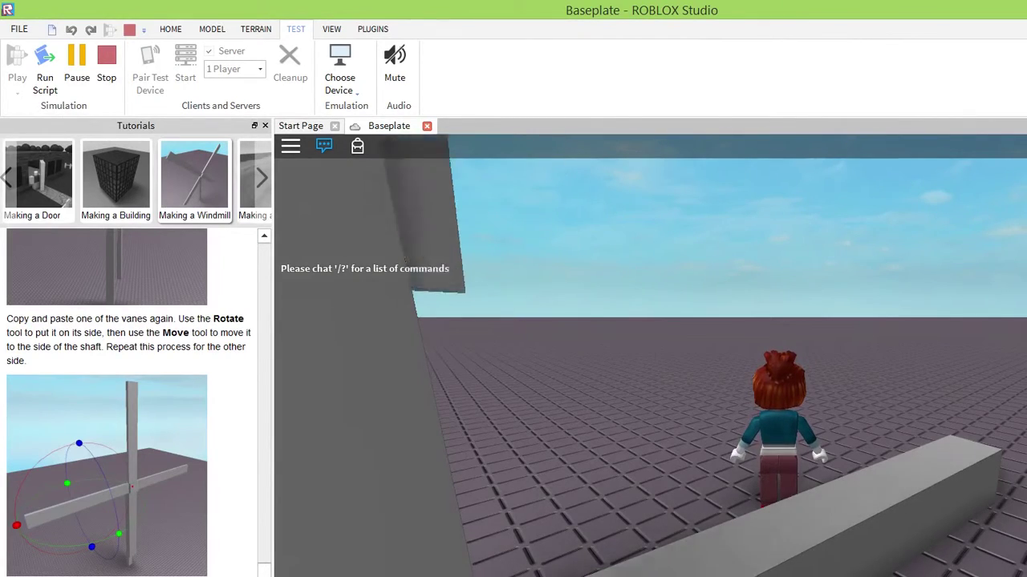
{"action": "key", "text": "w"}
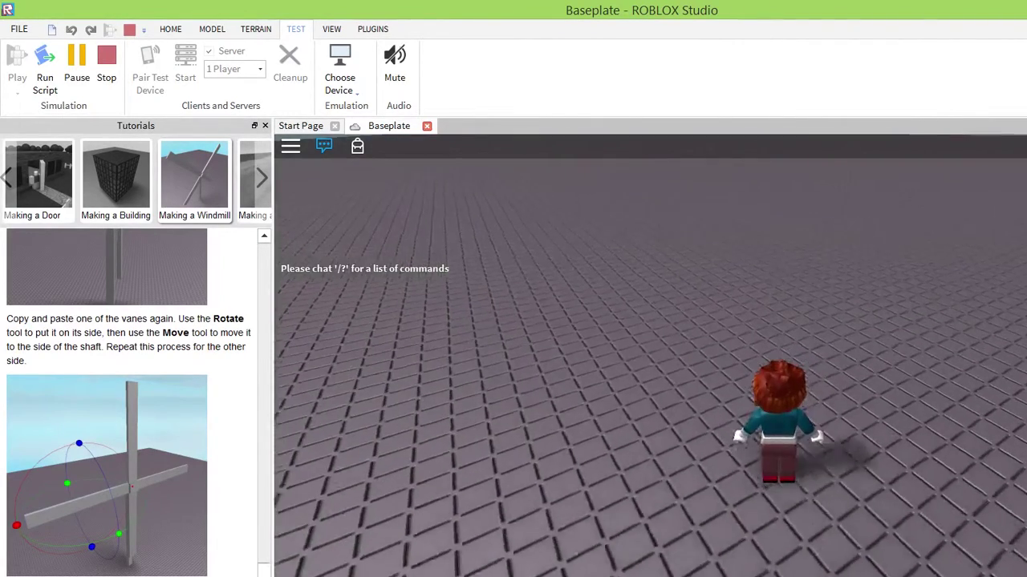